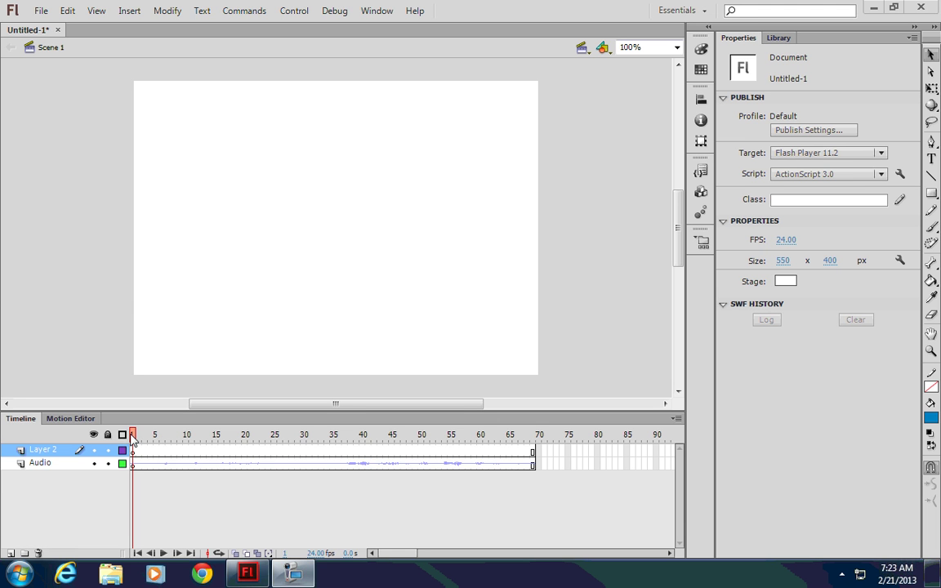
Scrub the audio and play the animation from frame 1 to hear its timing.
drag(133, 438, 541, 479)
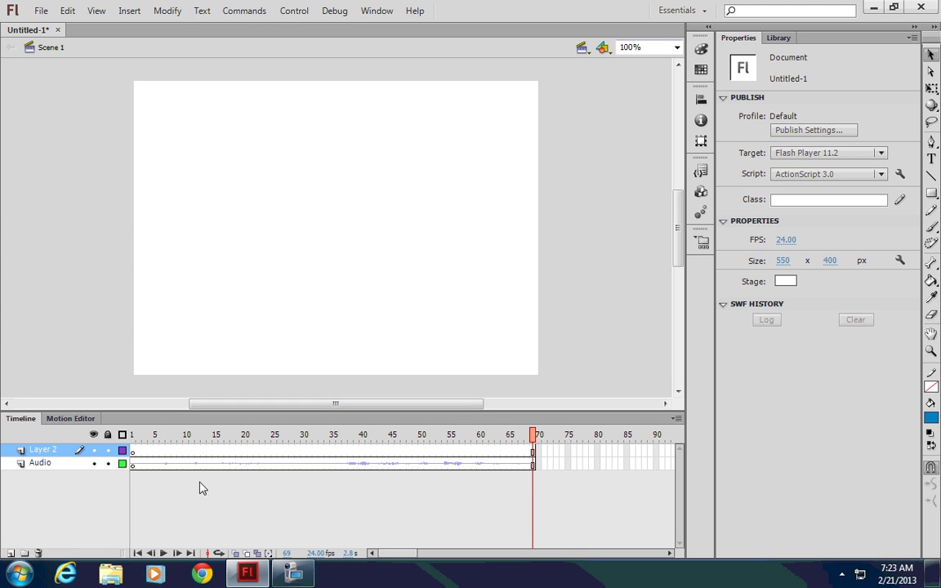
click(43, 450)
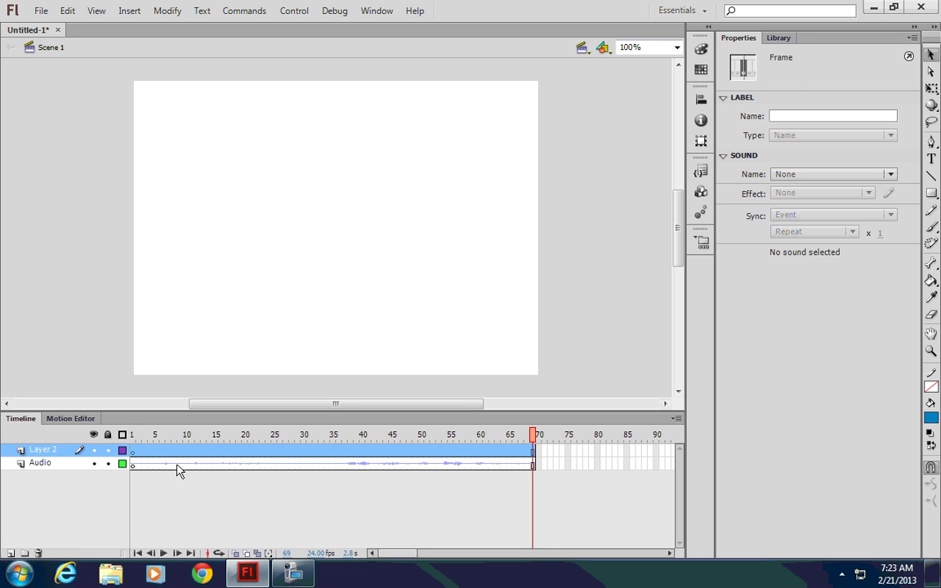
click(131, 438)
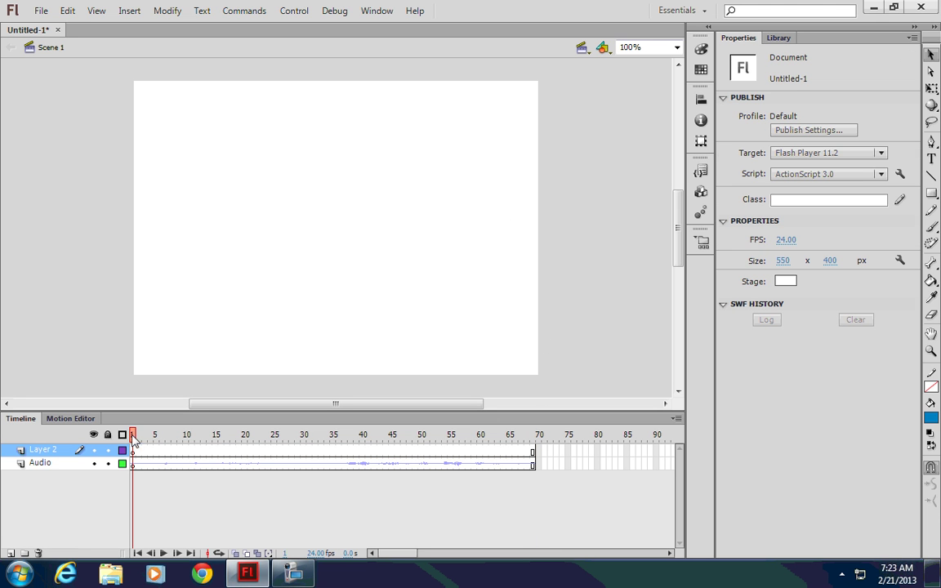
click(163, 553)
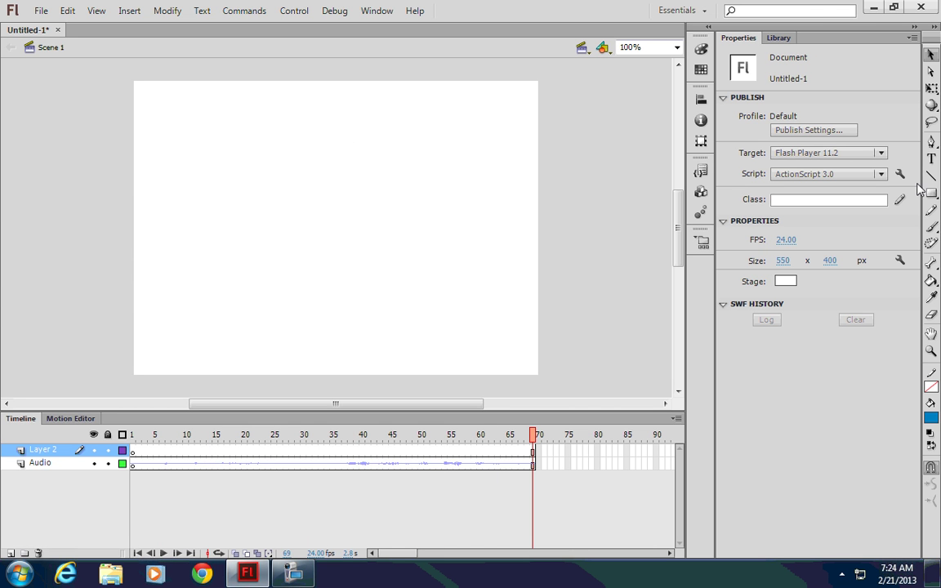
Add a stage text box reading 'Unidirectional' on one line and 'Bonding Strip' below.
click(931, 159)
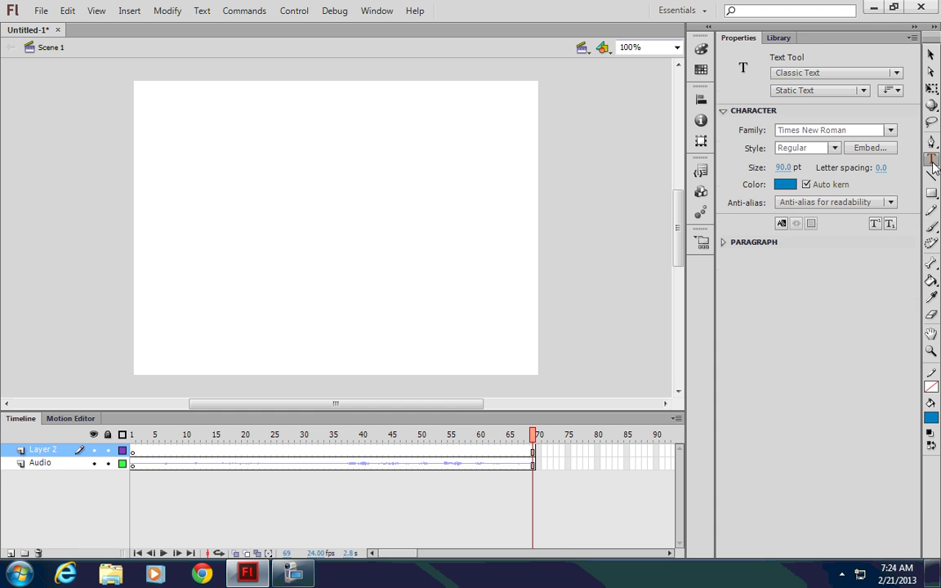
click(161, 110)
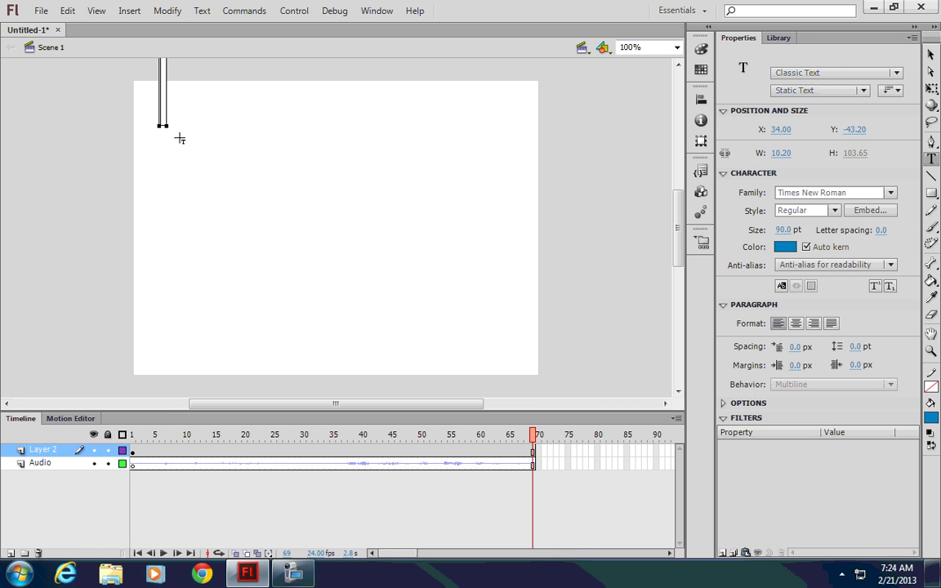
drag(166, 112, 167, 187)
text(Unidirectional)
key(Return)
text(Bondy)
key(BackSpace)
text(ing Strip)
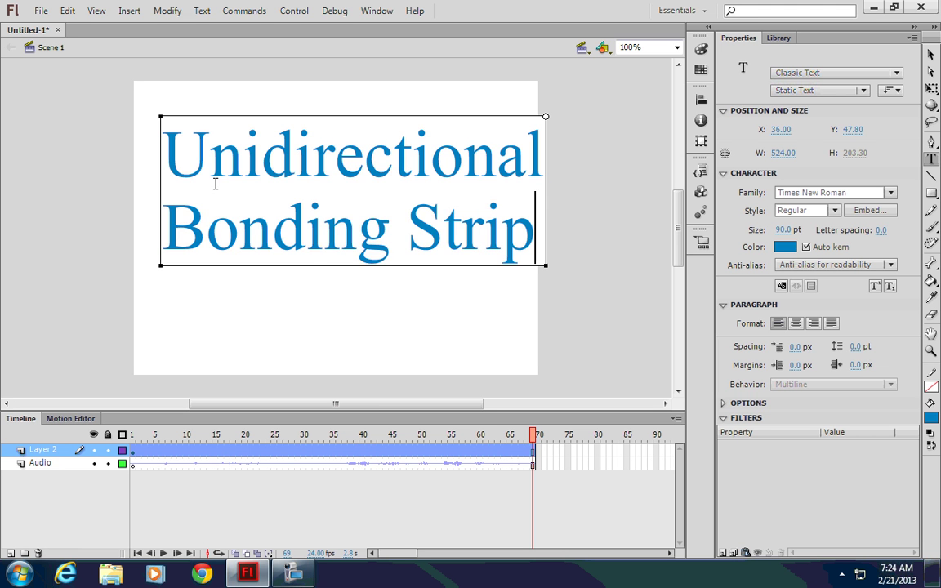
Centre-align both lines of the title text.
key(ctrl+a)
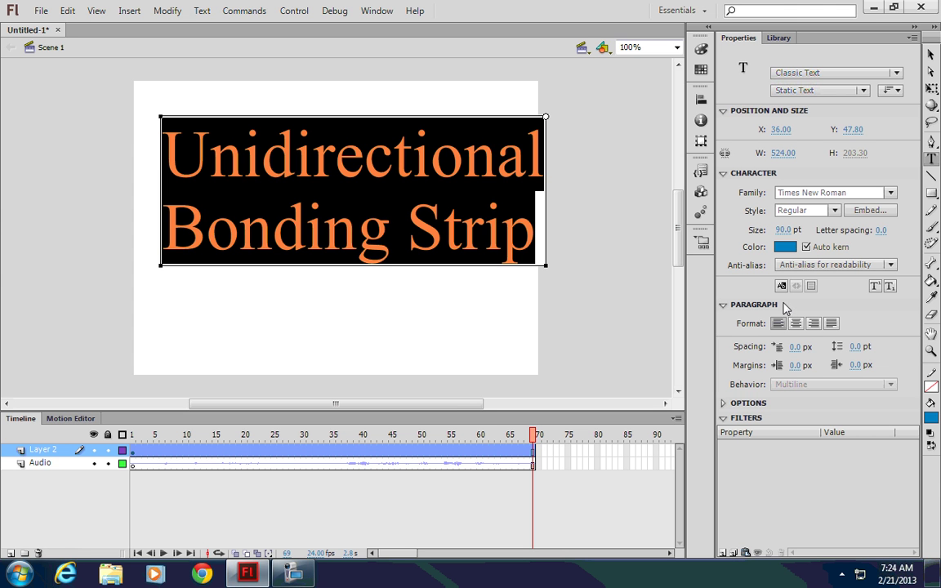
click(723, 305)
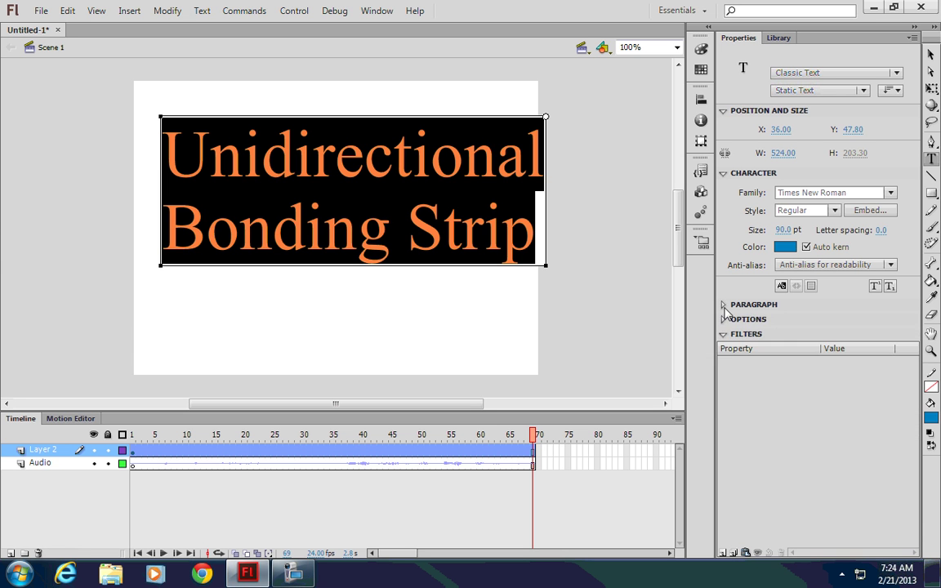
click(724, 305)
click(796, 325)
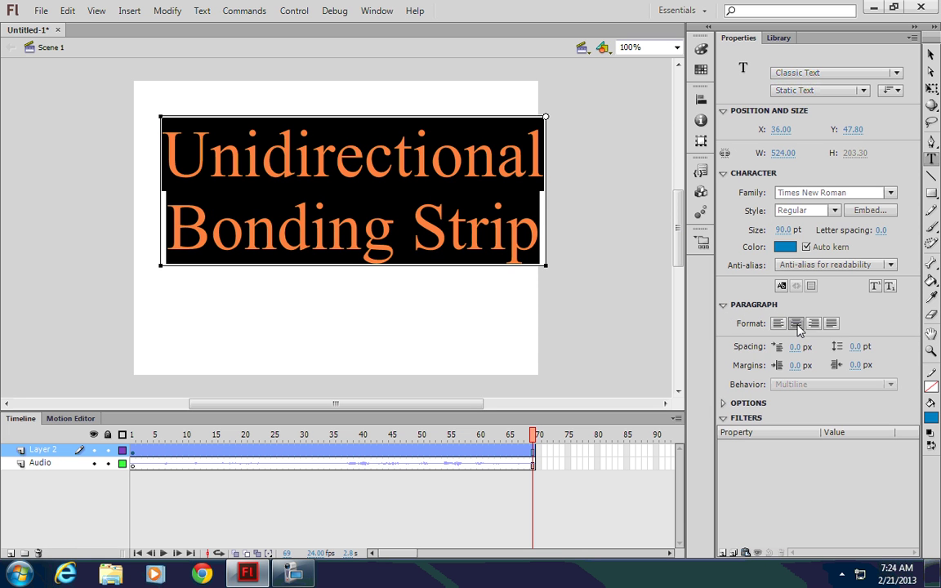
Move the title block to the stage's top-left and break it apart into individual letters.
key(Escape)
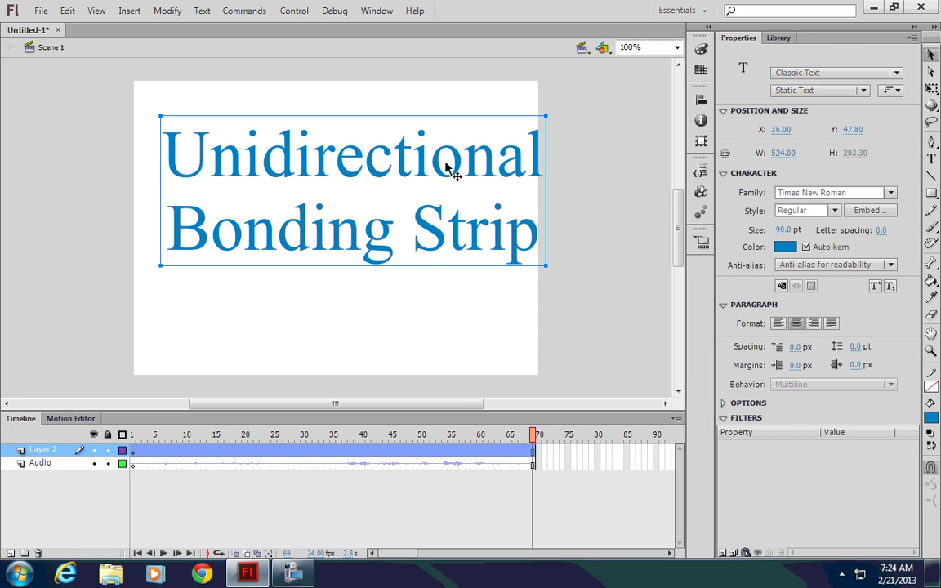
drag(448, 169, 430, 136)
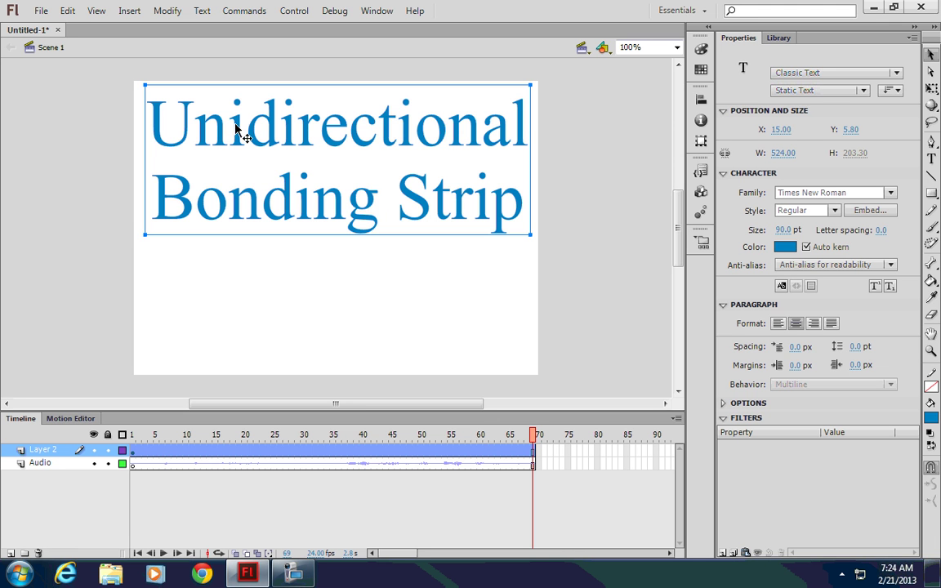
right_click(308, 129)
click(351, 393)
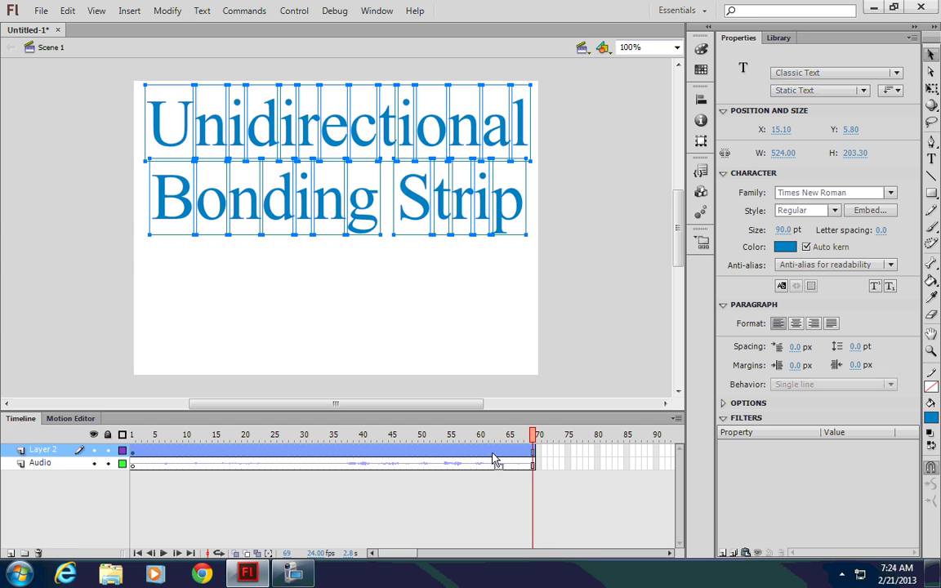
click(423, 451)
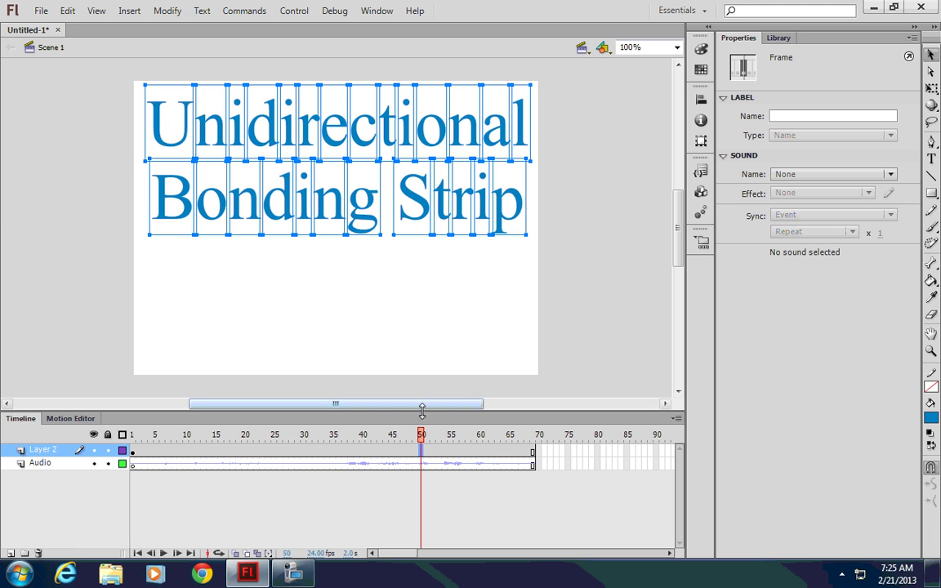
Find the timing in the audio and insert a keyframe at frame 37 on Layer 2.
drag(425, 441, 353, 447)
click(355, 491)
click(352, 454)
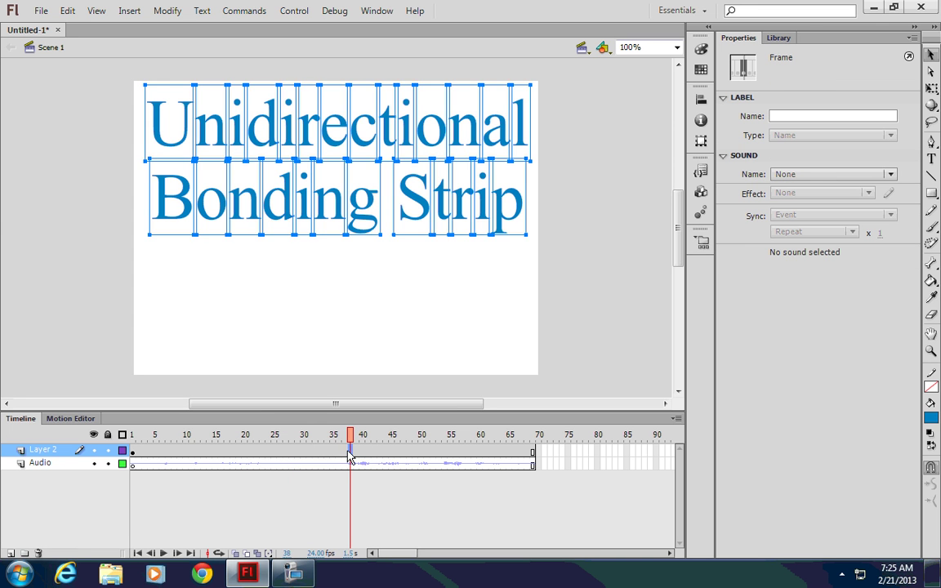
click(346, 451)
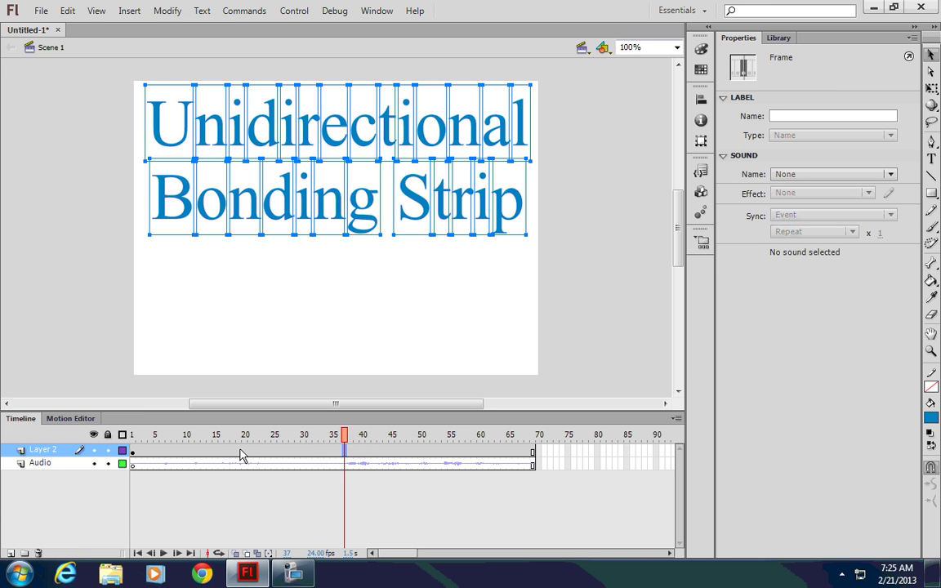
right_click(342, 451)
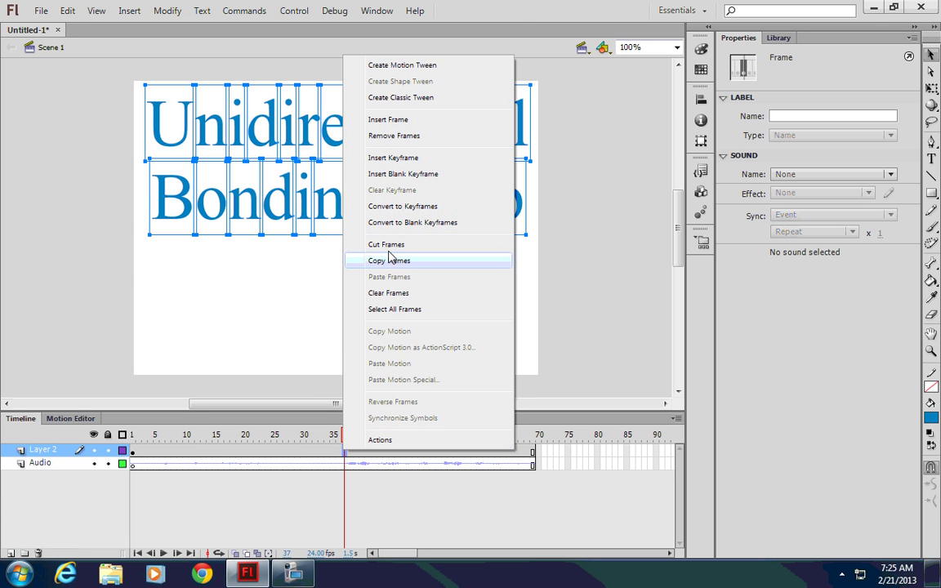
click(397, 157)
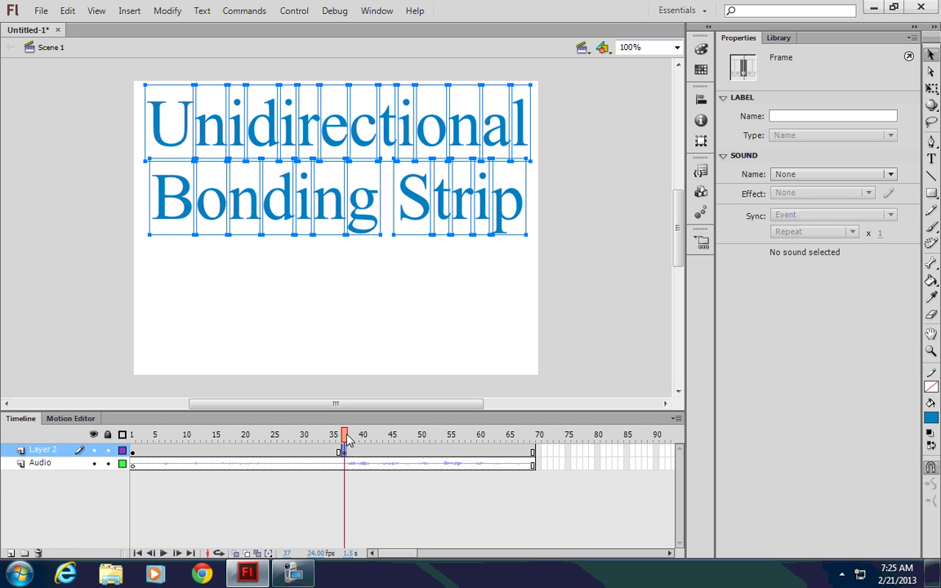
Insert further Layer 2 keyframes at frames 54 and 62.
drag(345, 436, 446, 438)
click(448, 453)
right_click(448, 455)
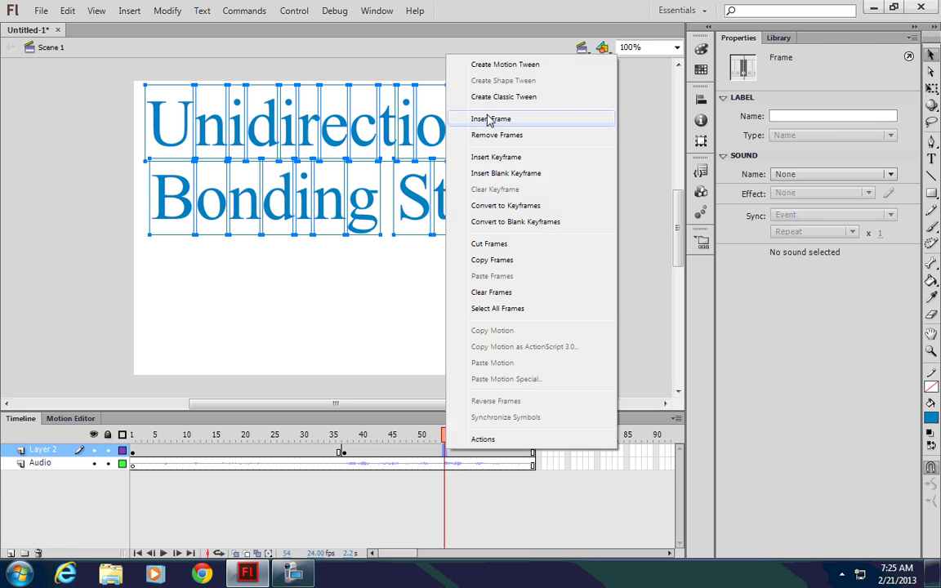
click(496, 157)
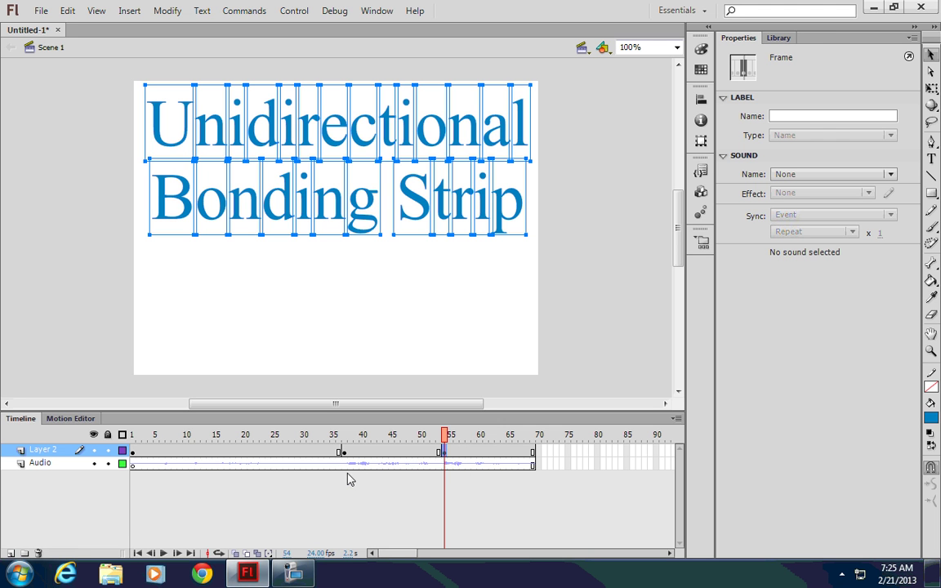
drag(451, 441, 497, 441)
click(494, 453)
right_click(493, 454)
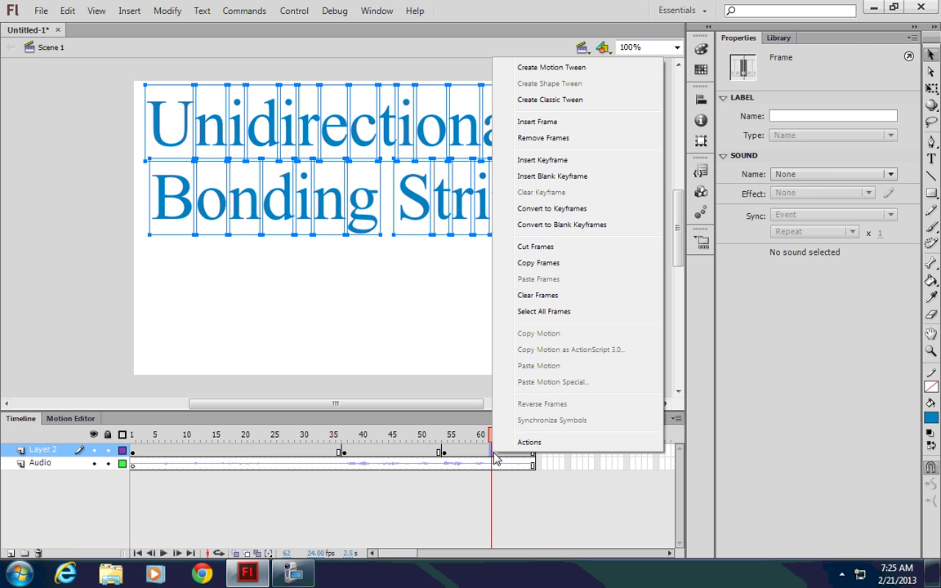
click(542, 160)
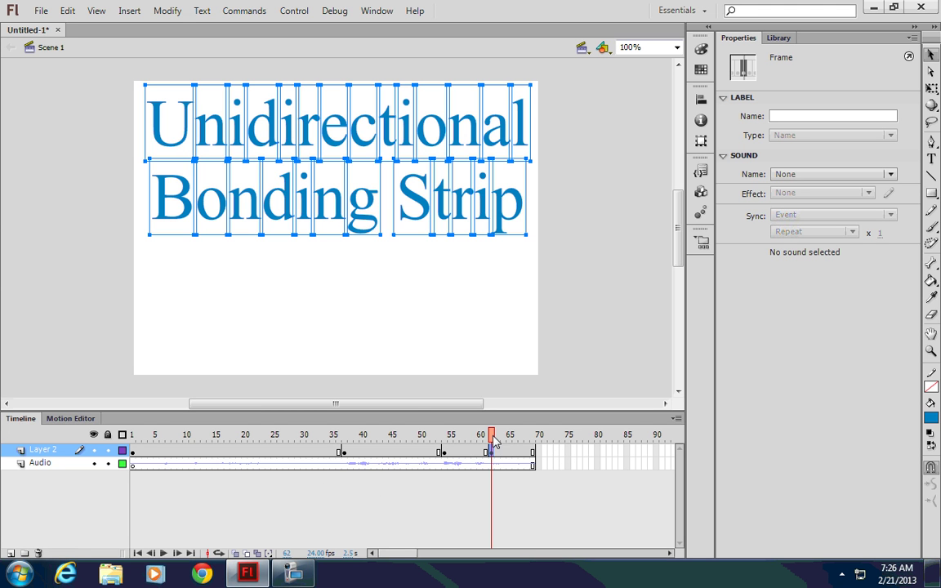
Check the title at frame 55, in the opening frames, and at the frame 37 keyframe.
drag(492, 441, 454, 441)
click(487, 492)
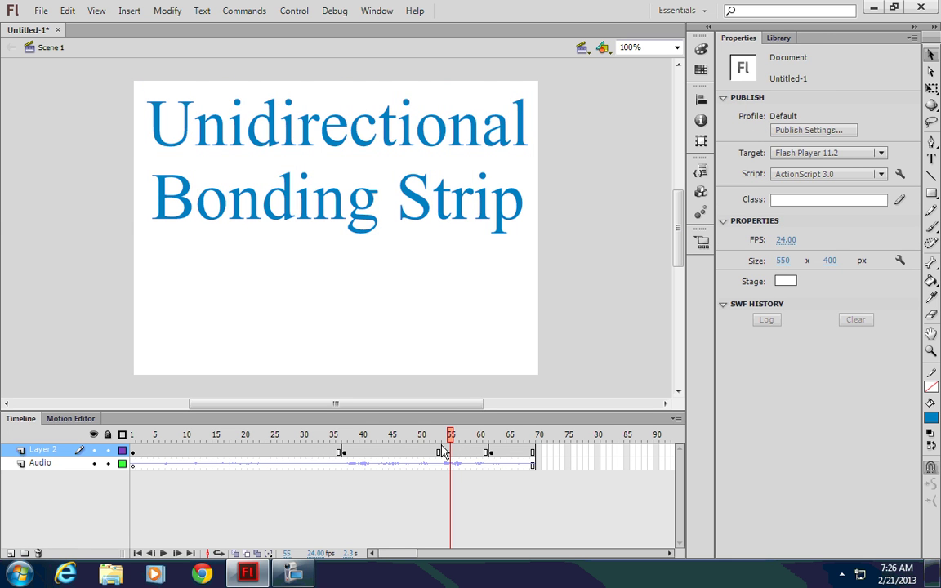
drag(451, 439, 331, 440)
click(203, 452)
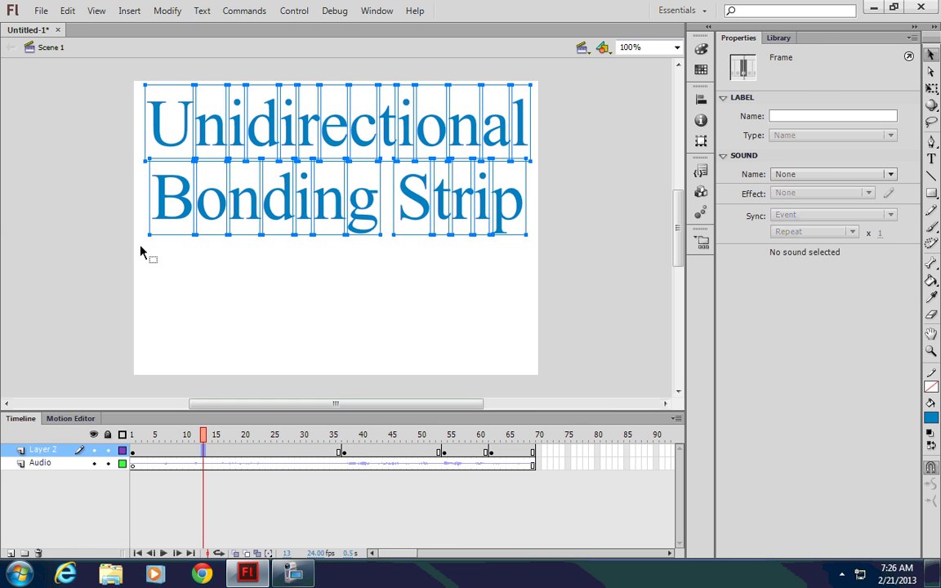
click(322, 331)
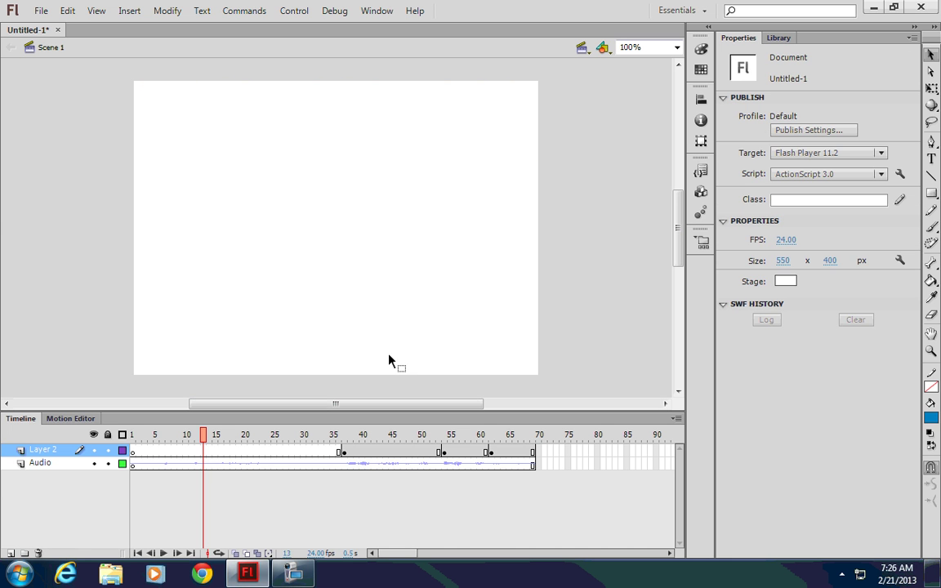
click(345, 452)
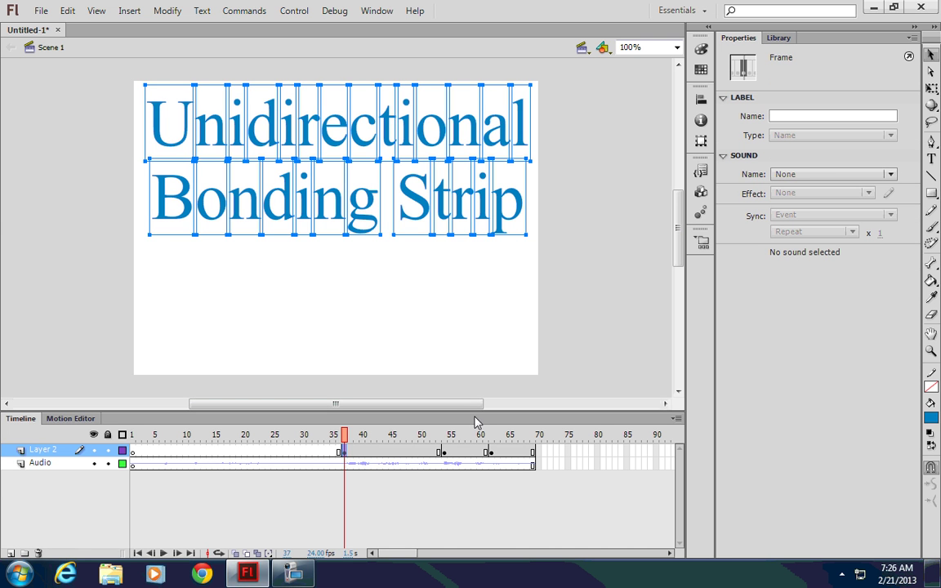
drag(143, 268, 510, 222)
click(476, 509)
At the frame 54 keyframe, delete 'Strip', leaving 'Unidirectional Bonding'.
click(443, 452)
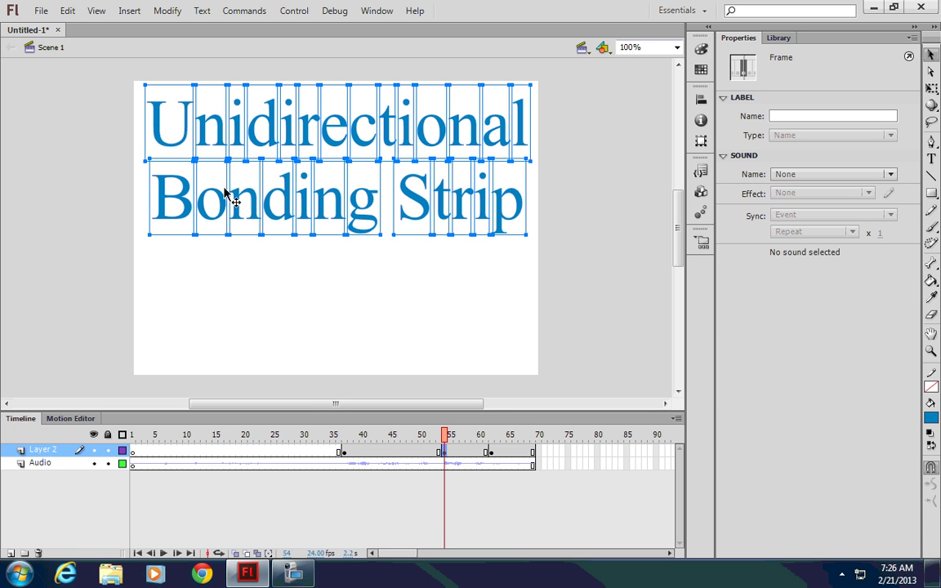
click(413, 266)
drag(401, 252, 558, 238)
key(Delete)
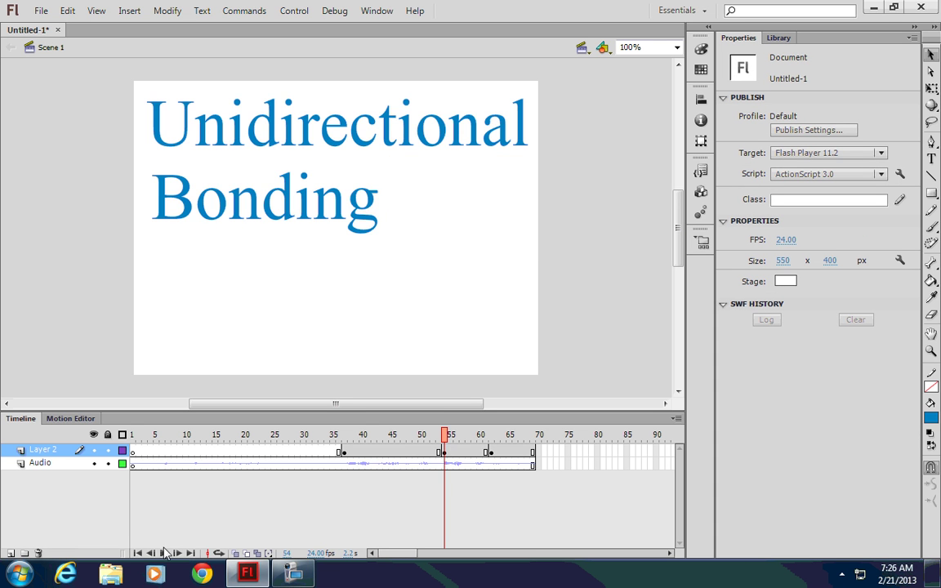
click(139, 553)
click(163, 553)
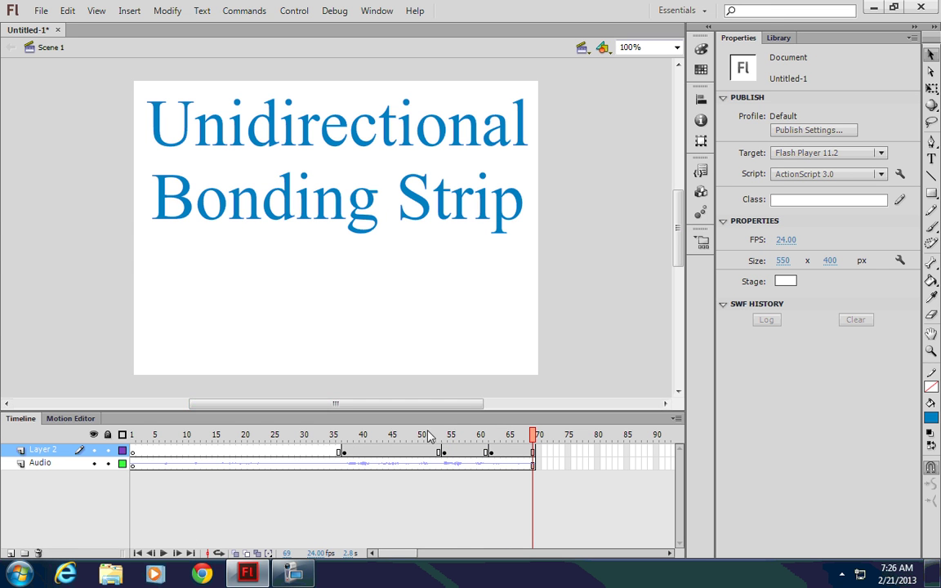
click(164, 440)
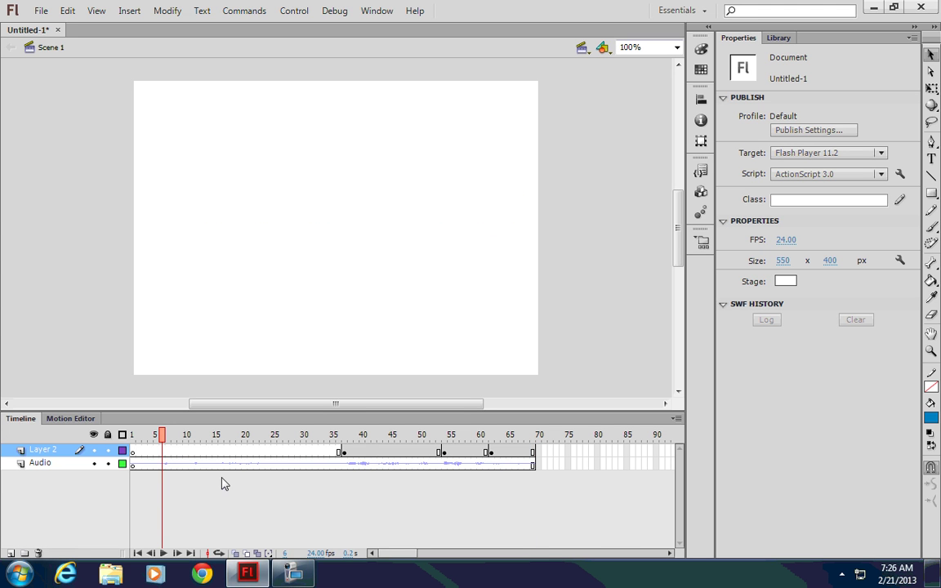
click(164, 552)
click(164, 553)
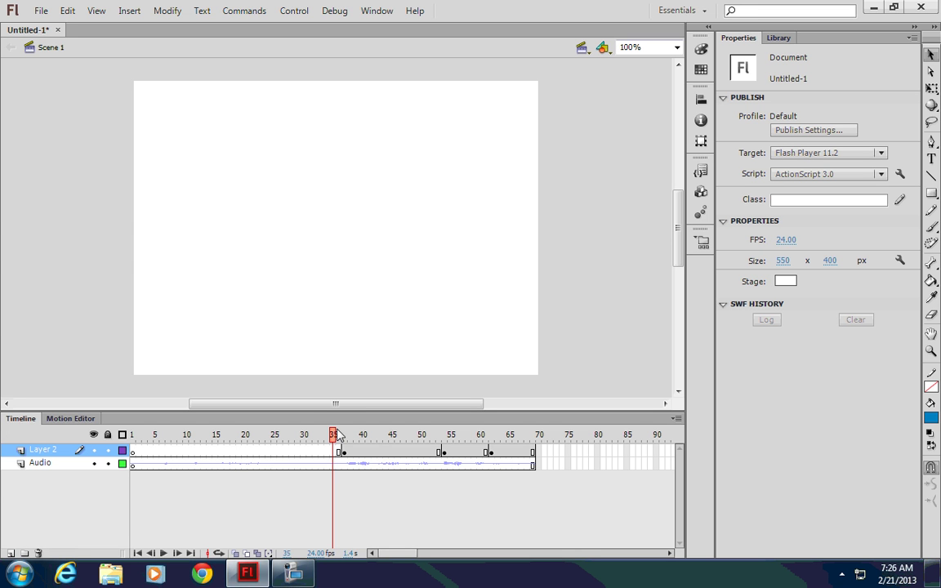
drag(339, 435, 195, 439)
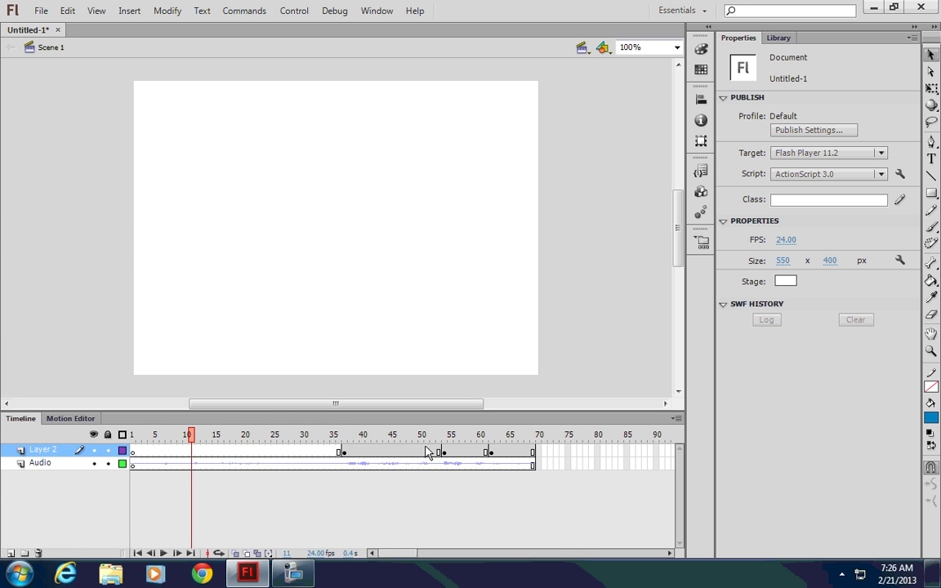
Add a new Layer 3 and start a text box on the stage at frame 10.
click(11, 553)
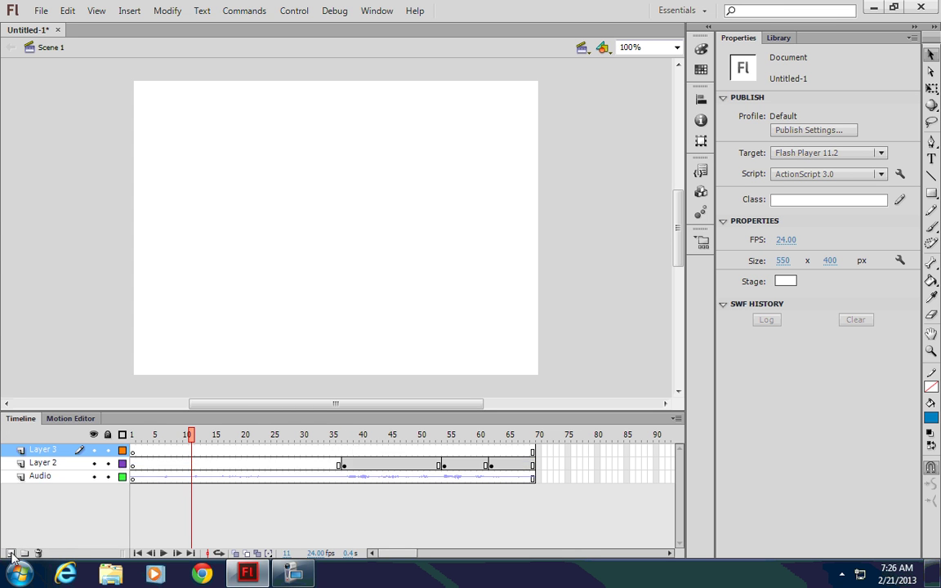
drag(193, 440, 185, 436)
key(t)
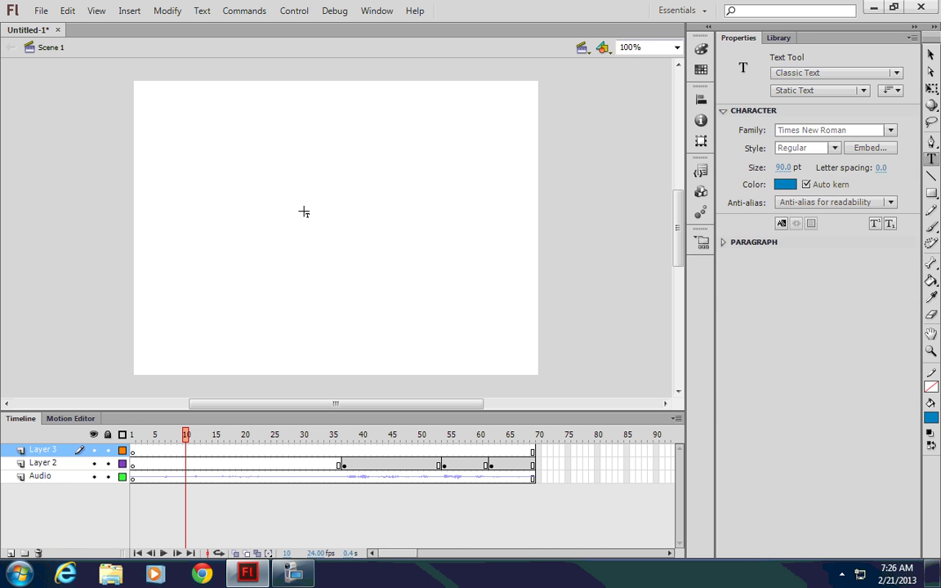
click(304, 155)
Type 'Mmmhh . . .' and position the text in the upper middle of the stage.
text(MMM)
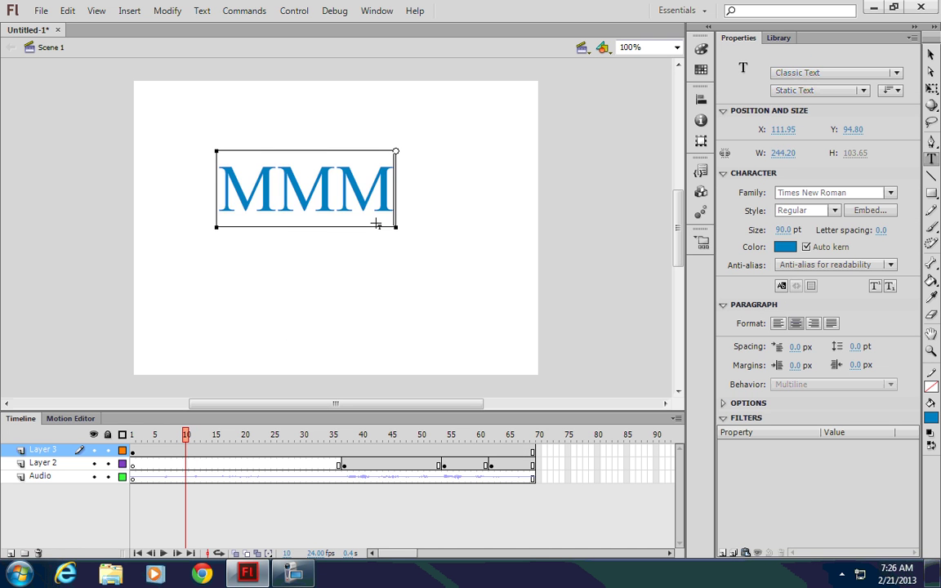
key(BackSpace)
key(BackSpace)
text(mmhh)
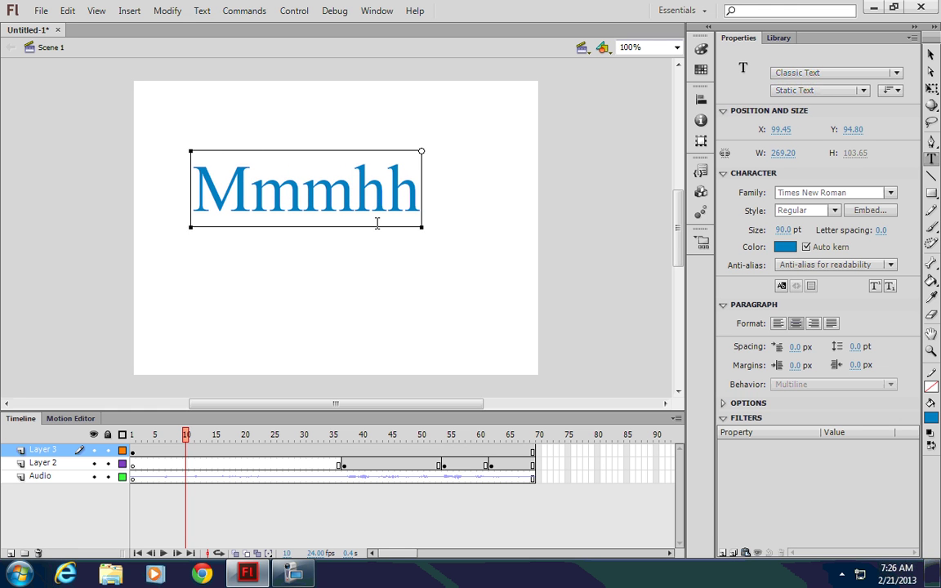
text( .  .)
key(Left)
key(Left)
key(Left)
text(.)
key(BackSpace)
key(BackSpace)
key(BackSpace)
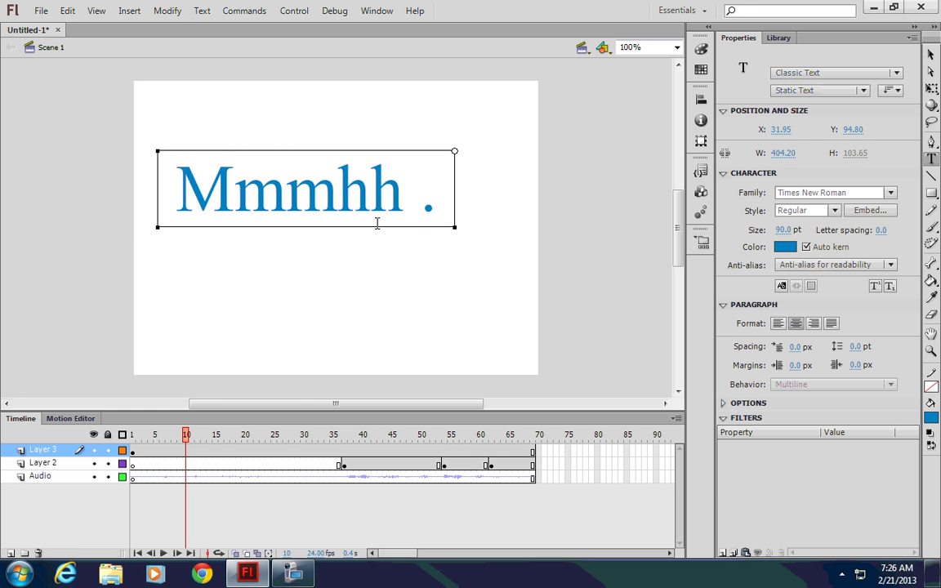
text(. .)
key(BackSpace)
key(BackSpace)
key(BackSpace)
key(BackSpace)
key(BackSpace)
key(BackSpace)
text(. .)
key(BackSpace)
key(Escape)
drag(280, 203, 310, 220)
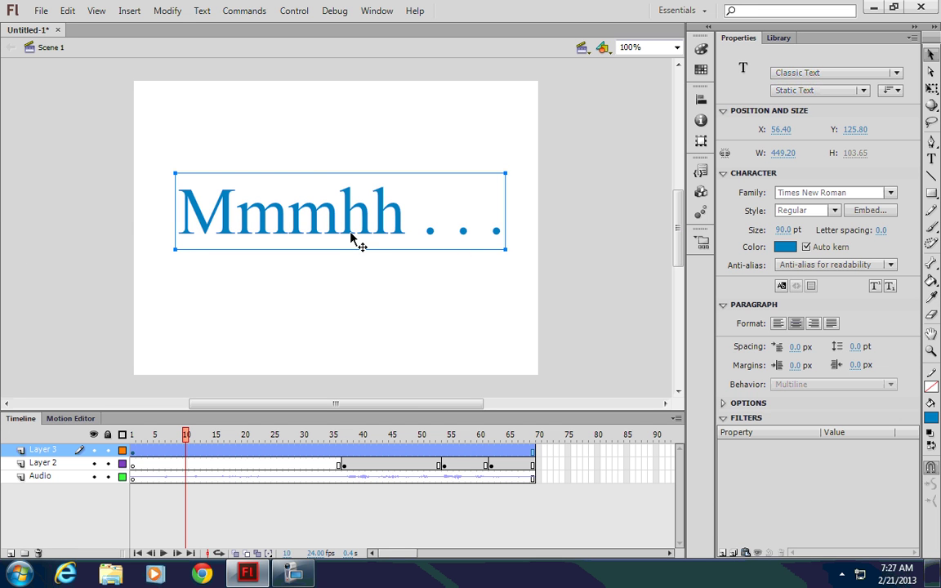
key(Up)
key(Up)
key(Up)
key(Up)
key(Up)
key(Up)
key(Up)
key(Up)
key(Up)
key(Up)
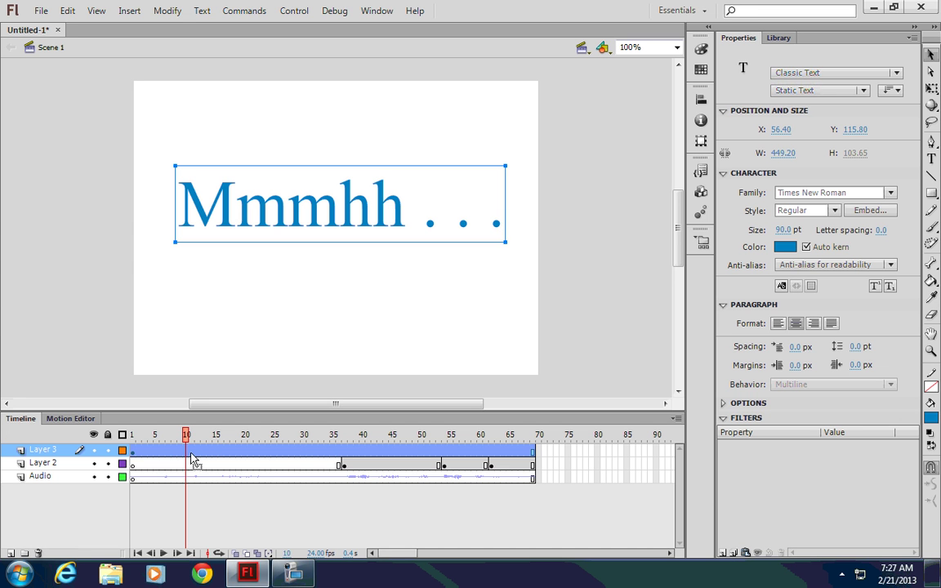
Add a keyframe at frame 16 on the Mmmhh layer.
drag(187, 439, 229, 495)
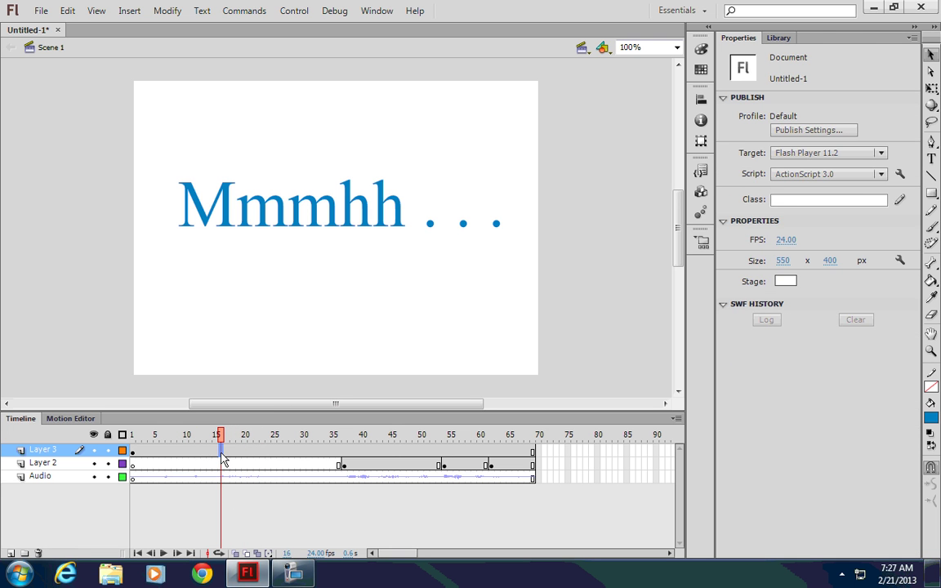
click(221, 451)
right_click(221, 451)
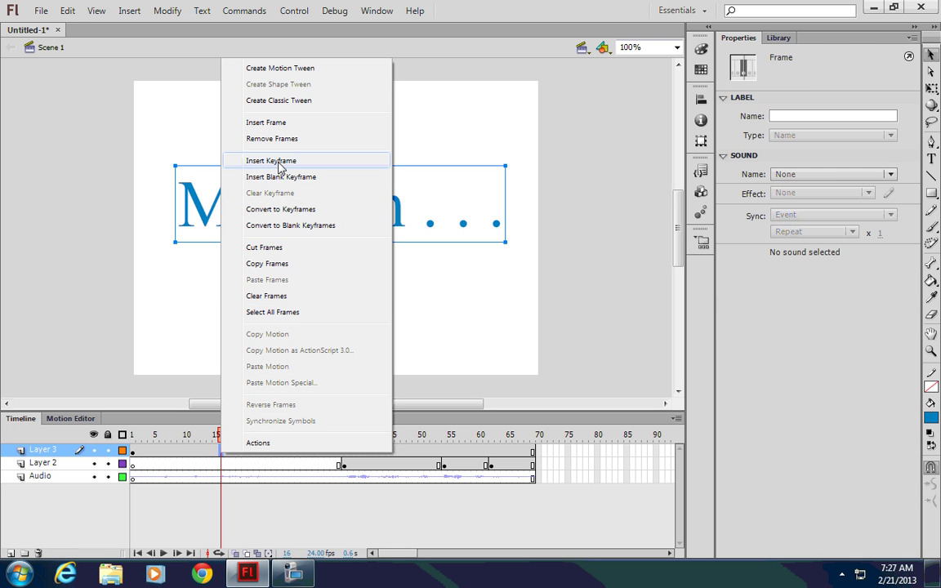
click(255, 161)
Insert a blank keyframe at frame 29 where the text should disappear.
click(144, 454)
drag(132, 435, 300, 449)
right_click(300, 455)
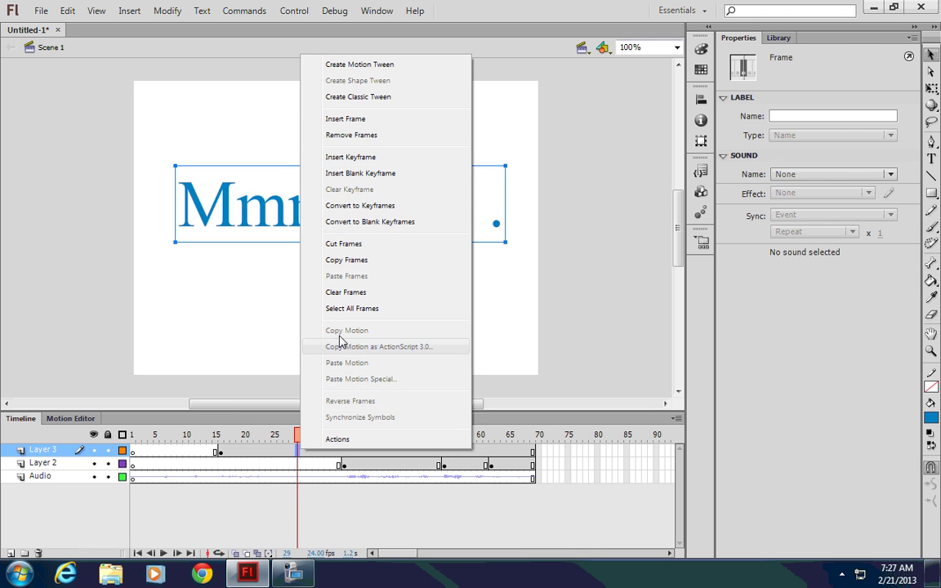
click(352, 173)
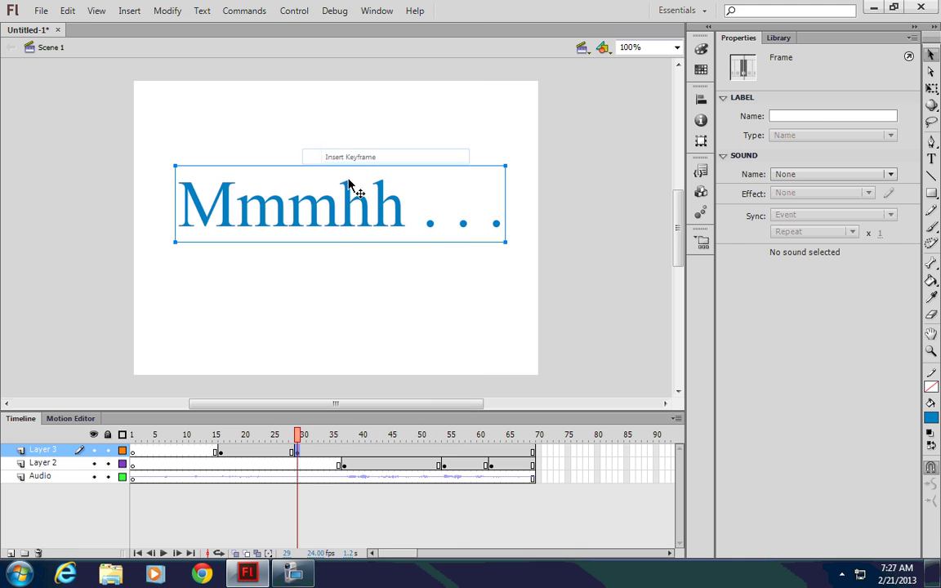
Remove Layer 3 frames 29 through 69, then preview the text from frame 16.
click(535, 452)
shift+click(299, 452)
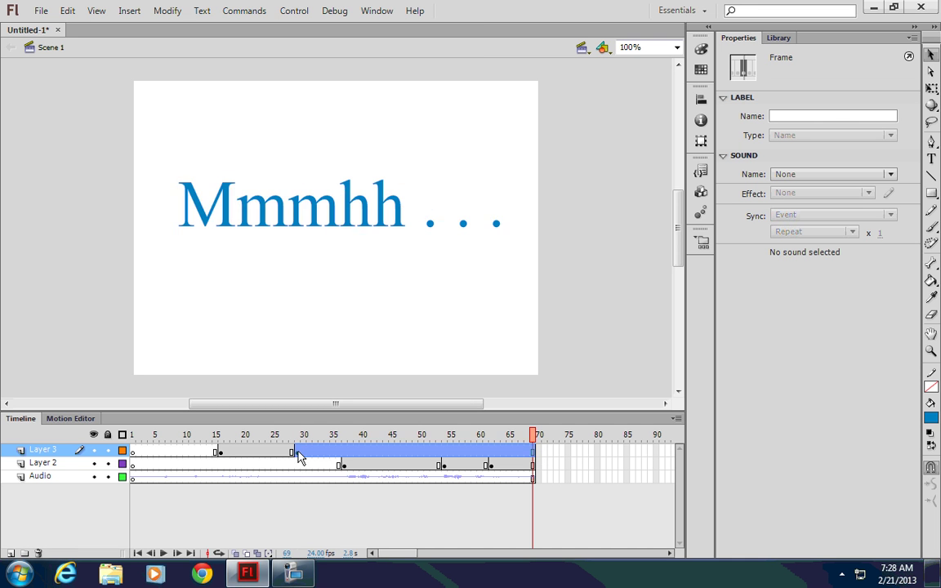
right_click(299, 452)
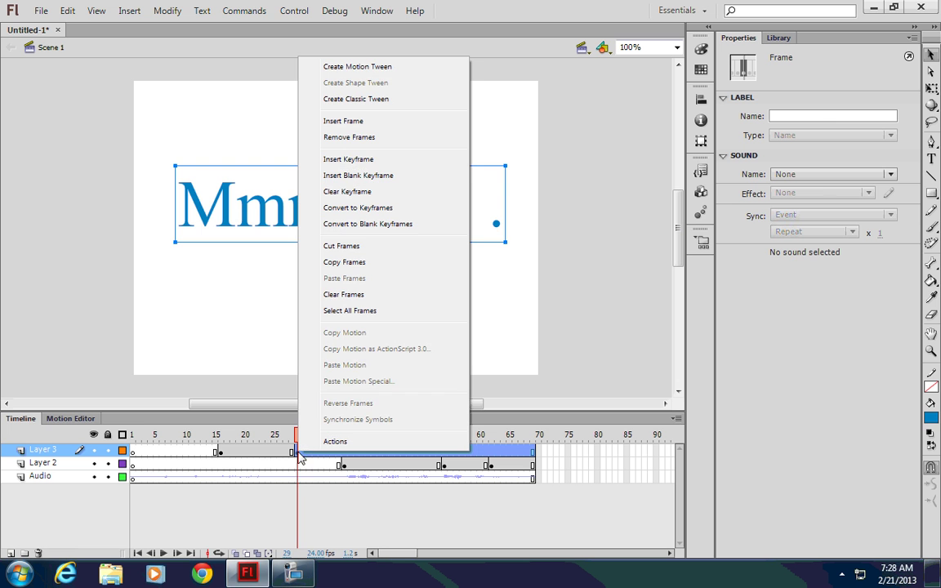
click(350, 137)
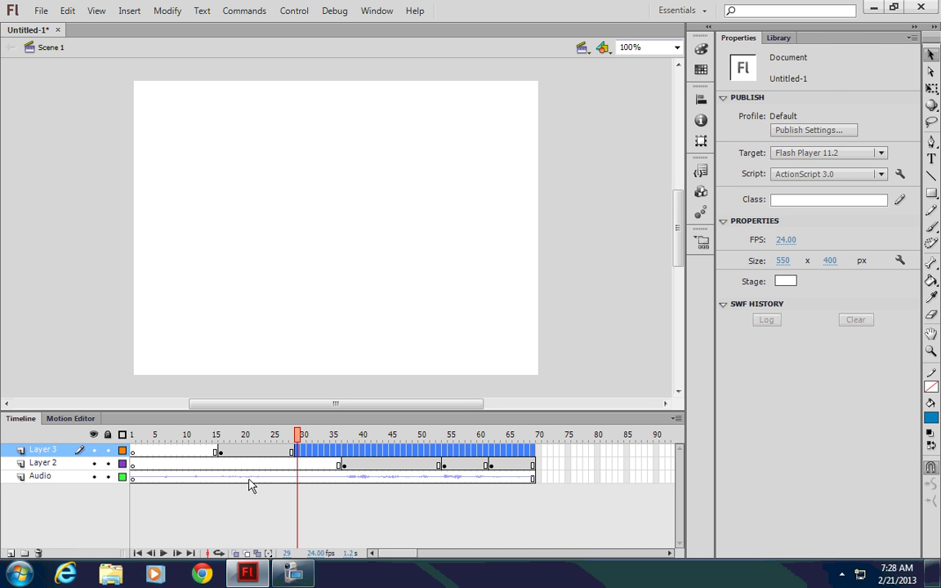
click(222, 453)
drag(221, 441, 222, 464)
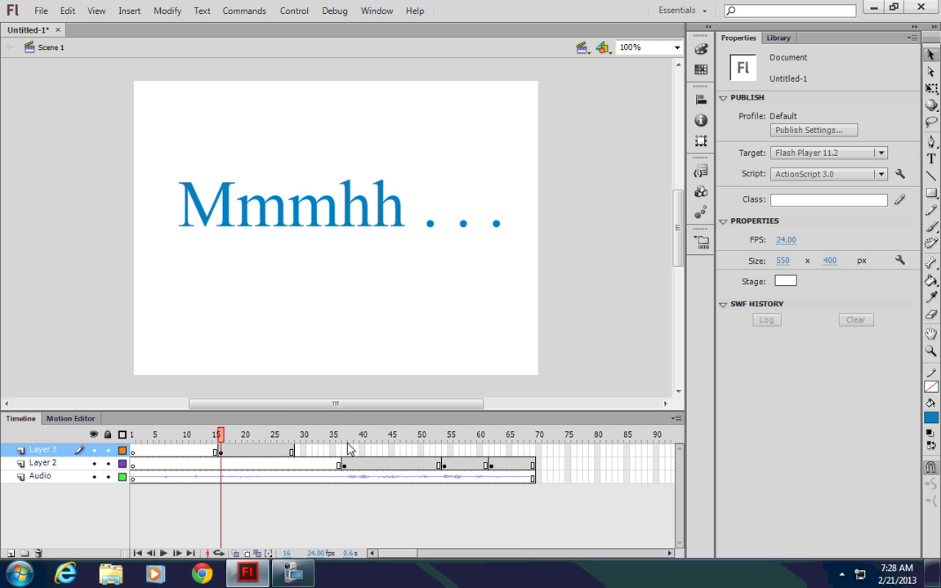
Motion-tween the Mmmhh text from above the stage at frame 16 down to mid-stage at frame 19.
right_click(226, 456)
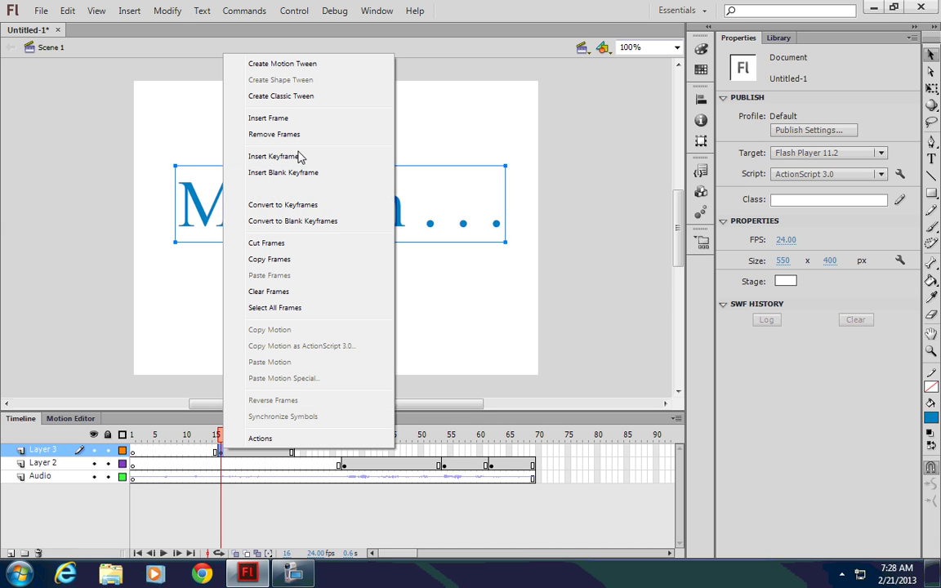
click(304, 65)
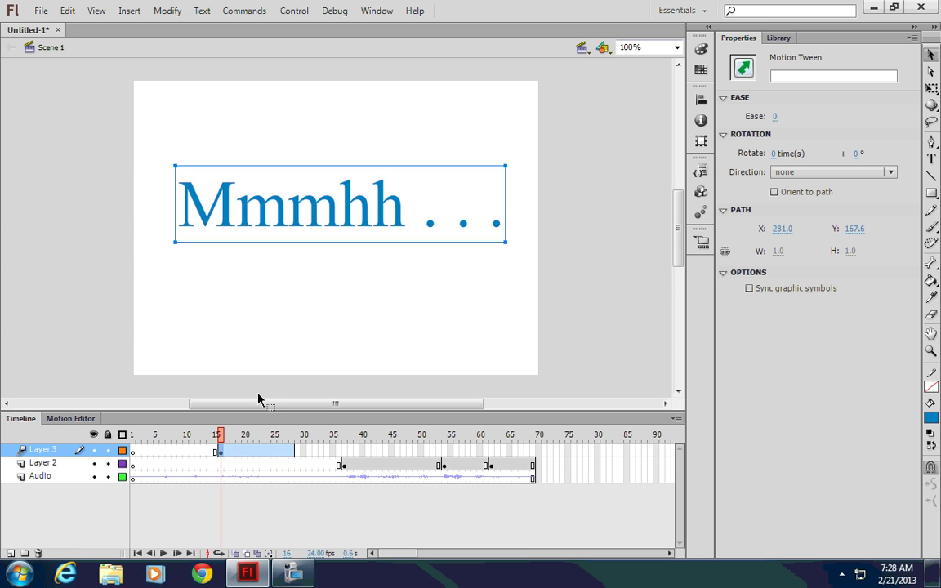
drag(273, 238, 275, 104)
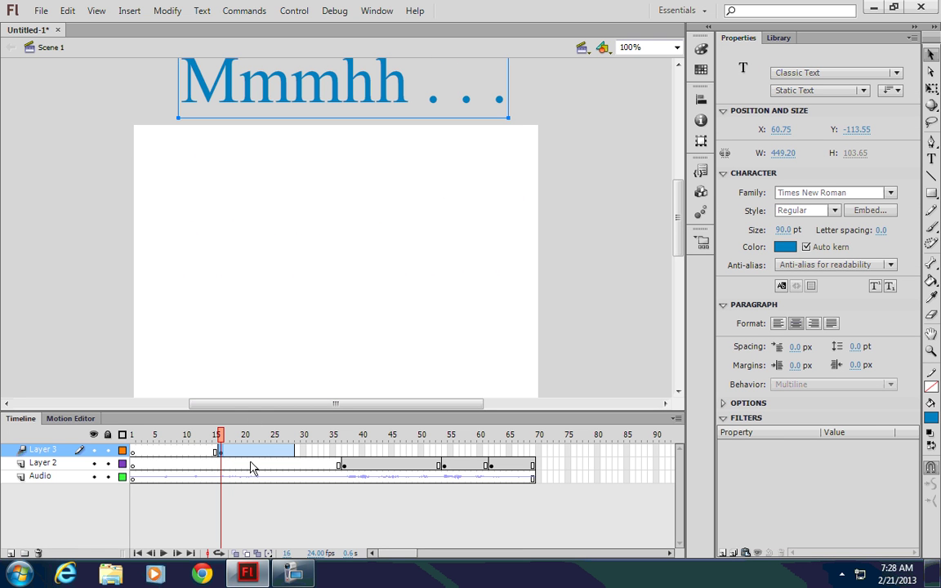
drag(221, 439, 241, 443)
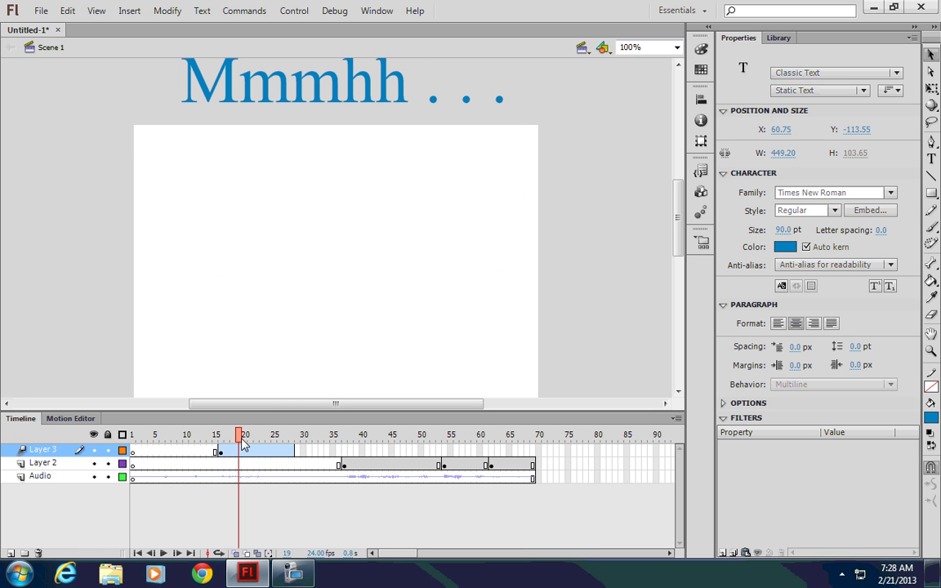
drag(336, 89, 323, 267)
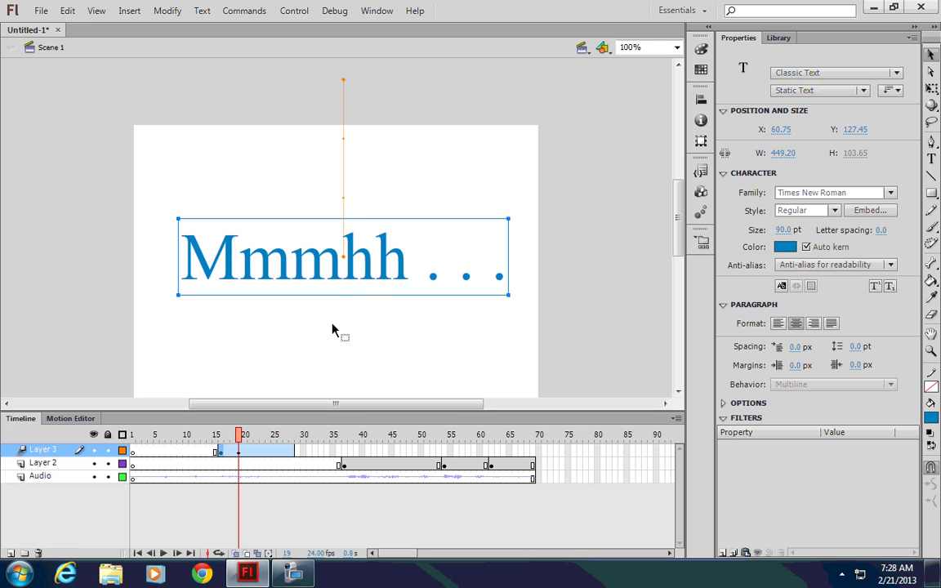
Add a position keyframe at frame 24 and slide the text off the right edge by frame 28.
mouse_move(677, 199)
mouse_down()
mouse_move(677, 214)
mouse_move(677, 201)
mouse_up()
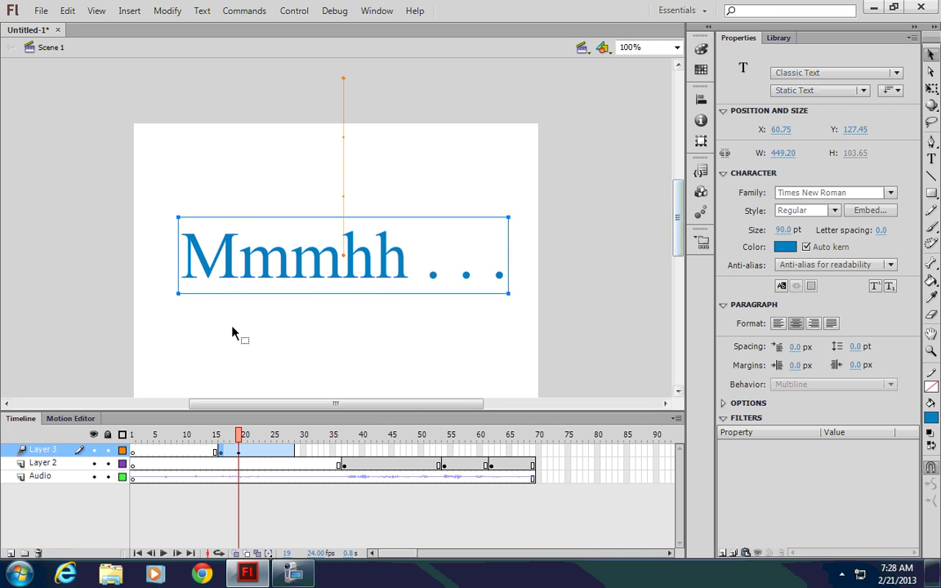
drag(241, 438, 269, 441)
click(263, 451)
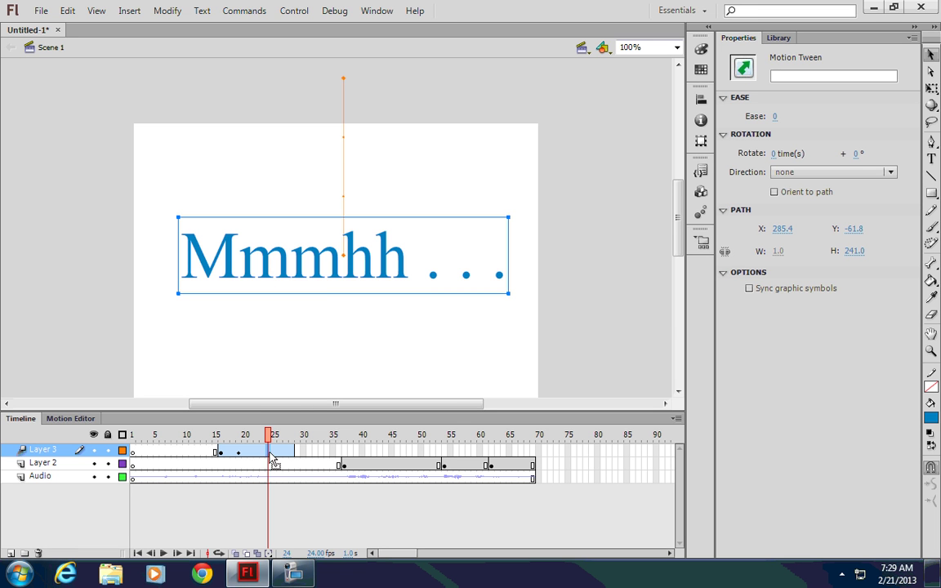
right_click(271, 454)
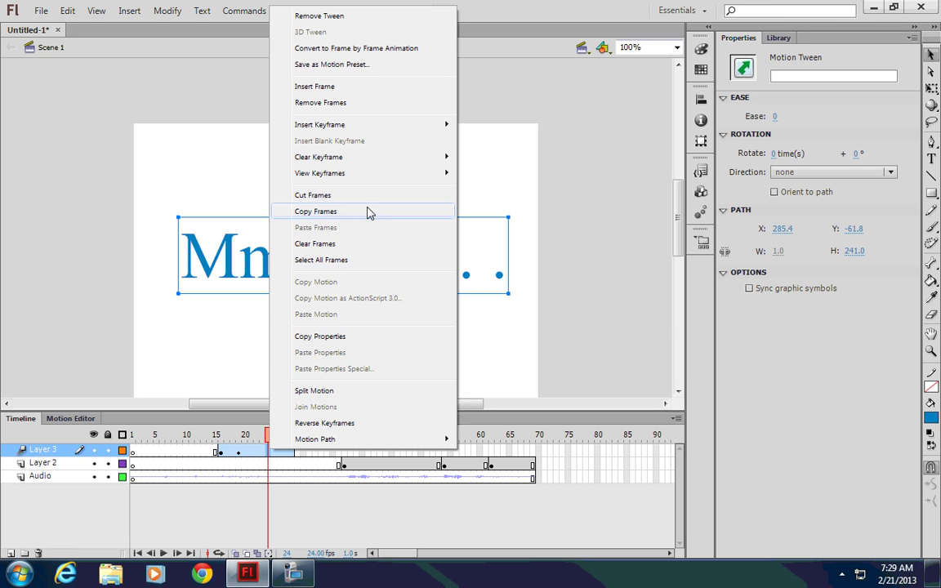
mouse_move(353, 124)
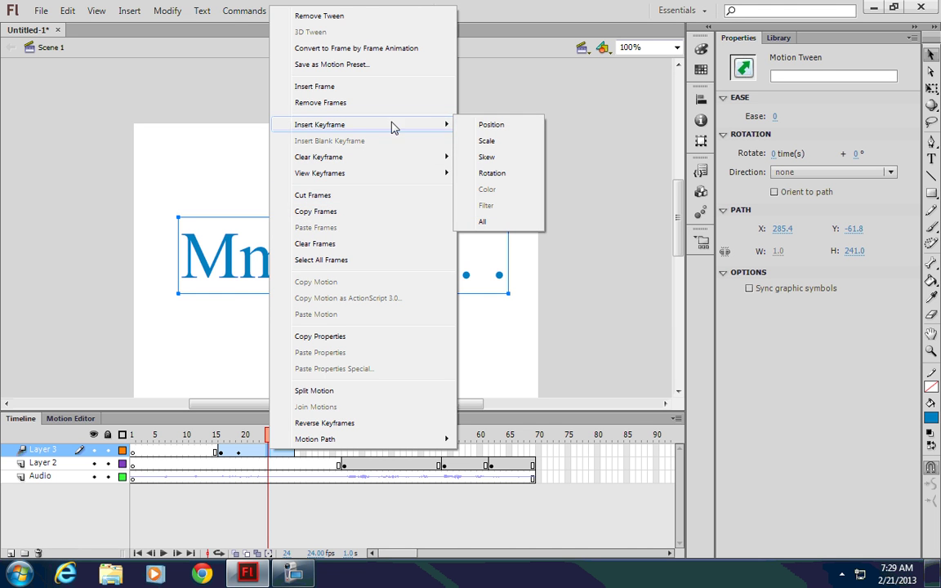
click(489, 125)
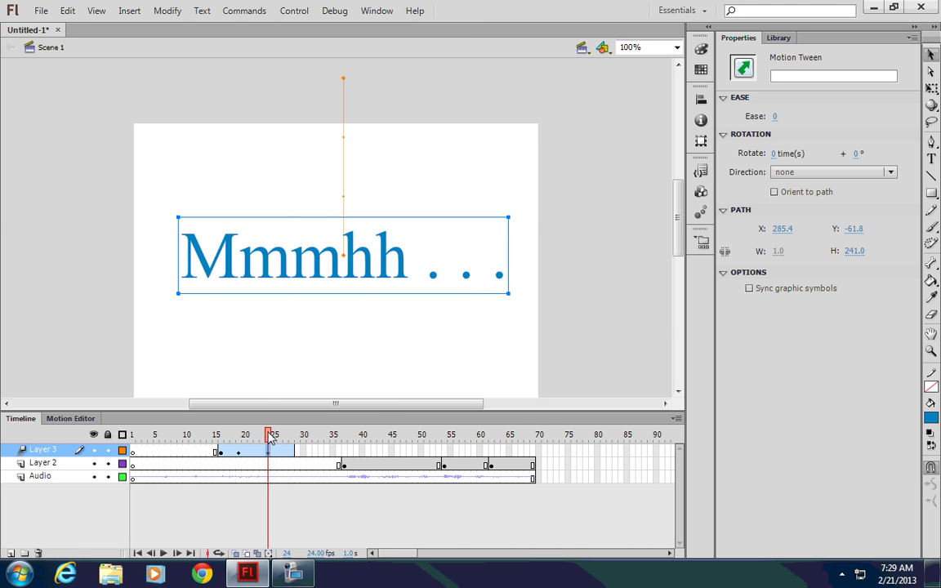
drag(274, 439, 291, 439)
drag(206, 272, 583, 272)
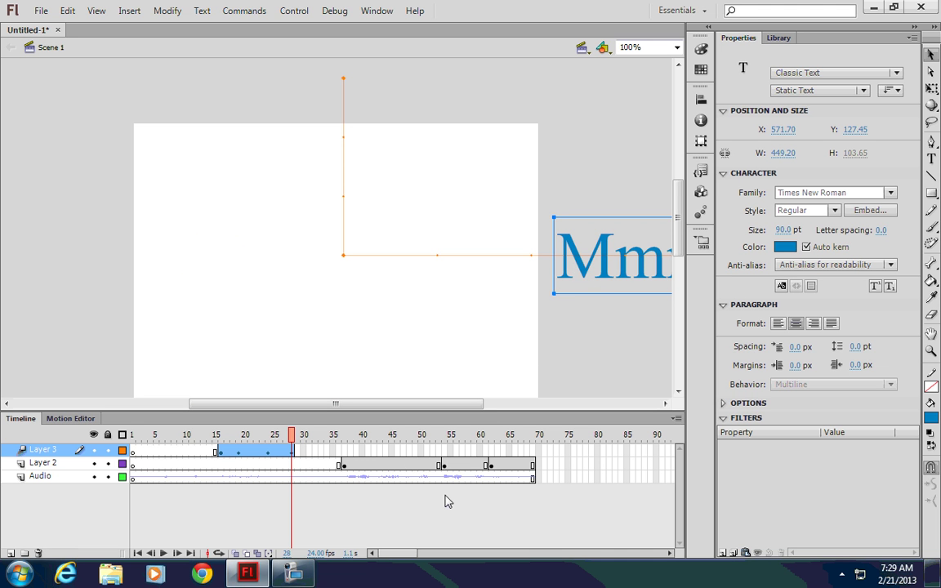
Play the timeline from frame 1, then run Test Movie with Ctrl+Enter and close the SWF window.
click(137, 552)
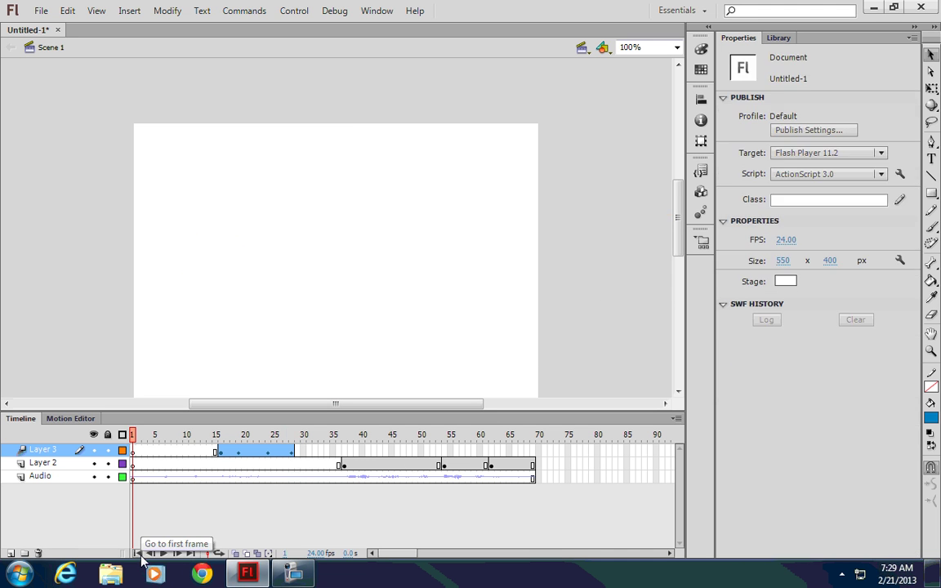
click(98, 323)
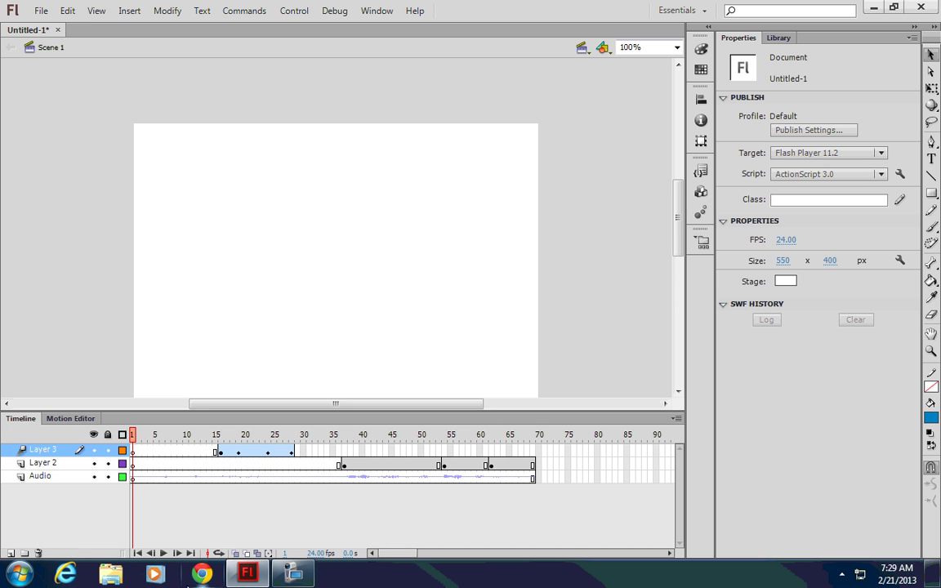
click(164, 554)
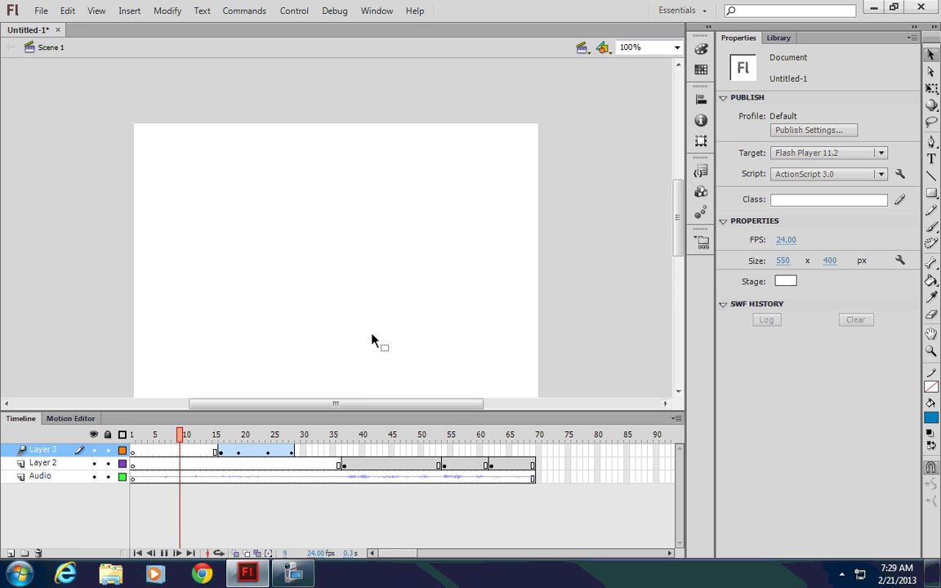
click(165, 554)
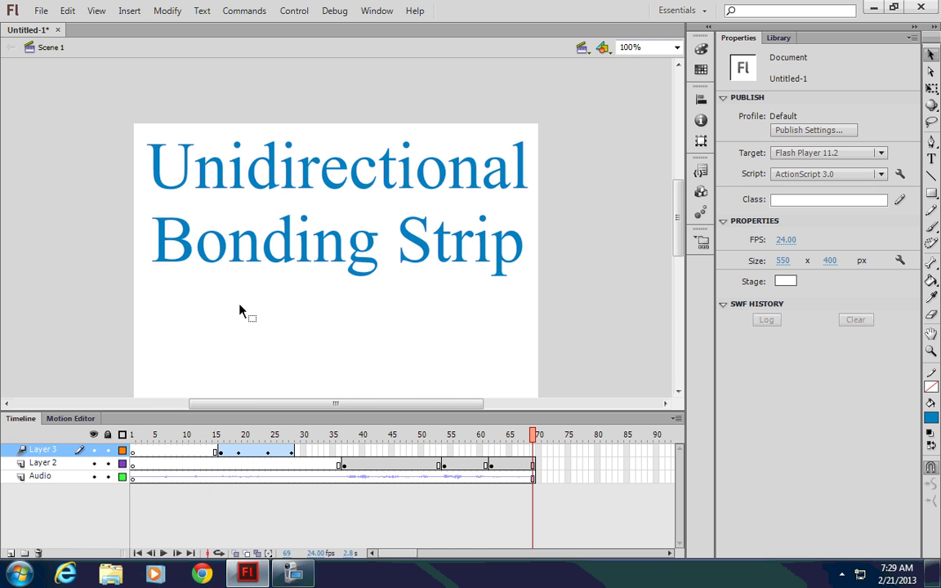
key(ctrl+Return)
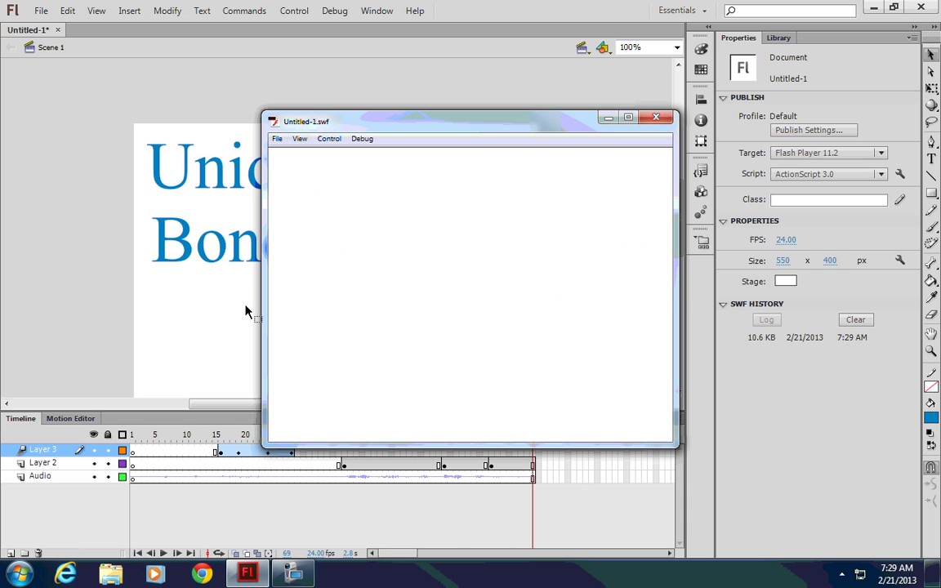
click(655, 116)
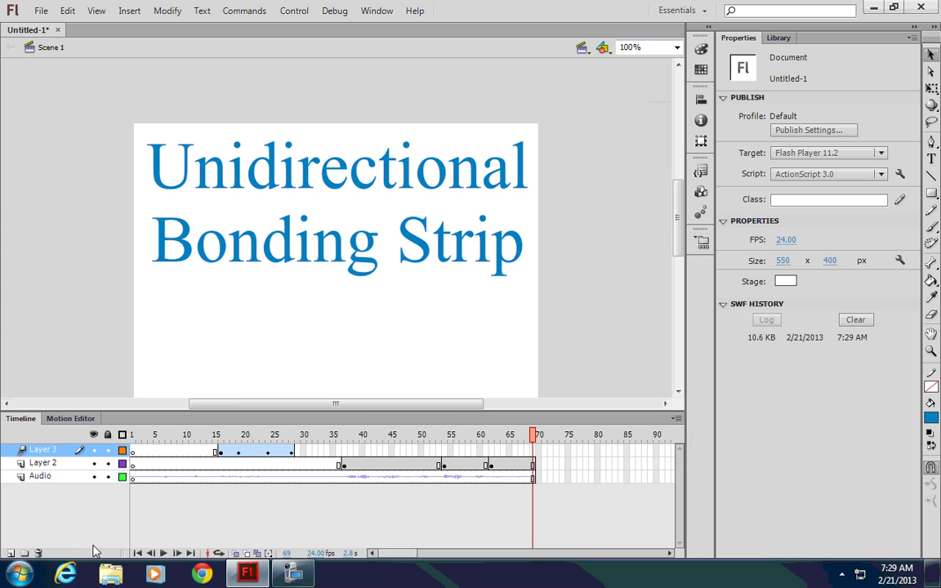